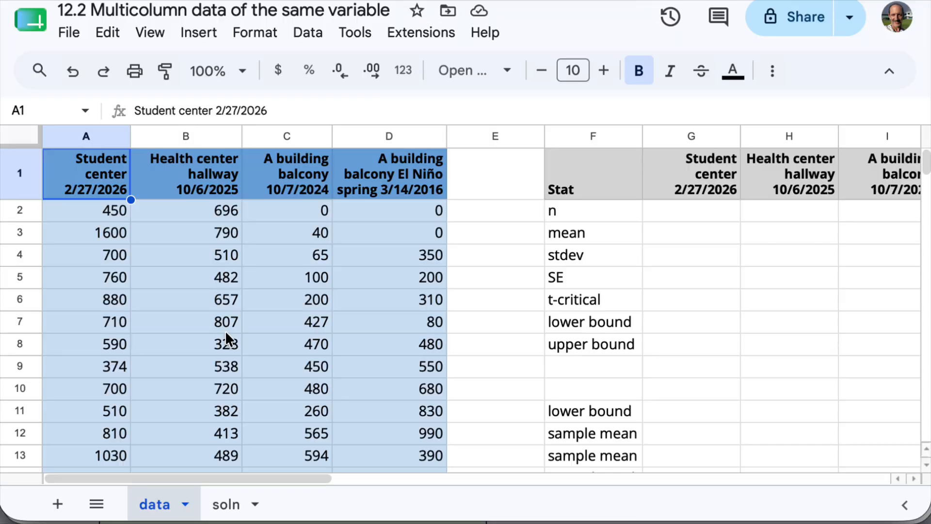
# - Examine the four data columns A to D, from their location and date headings down to the last readings
pyautogui.click(85, 226)
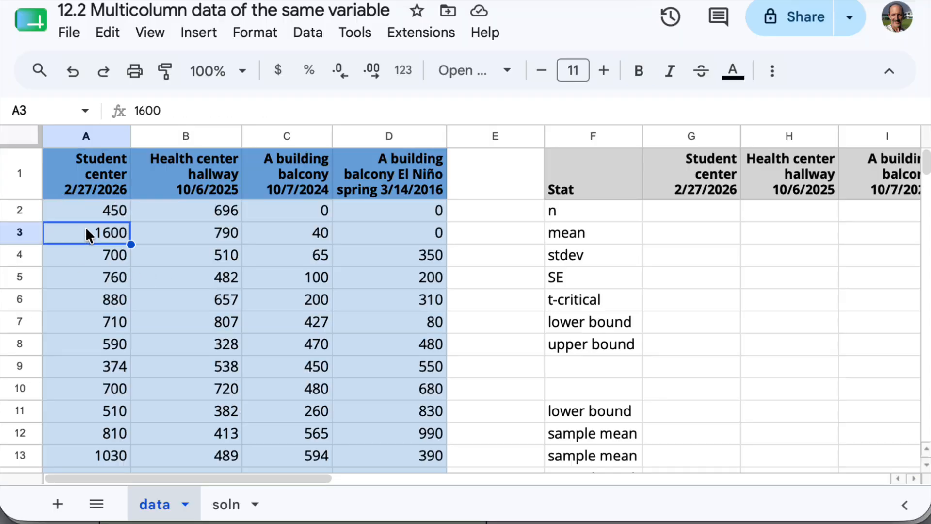
pyautogui.click(101, 178)
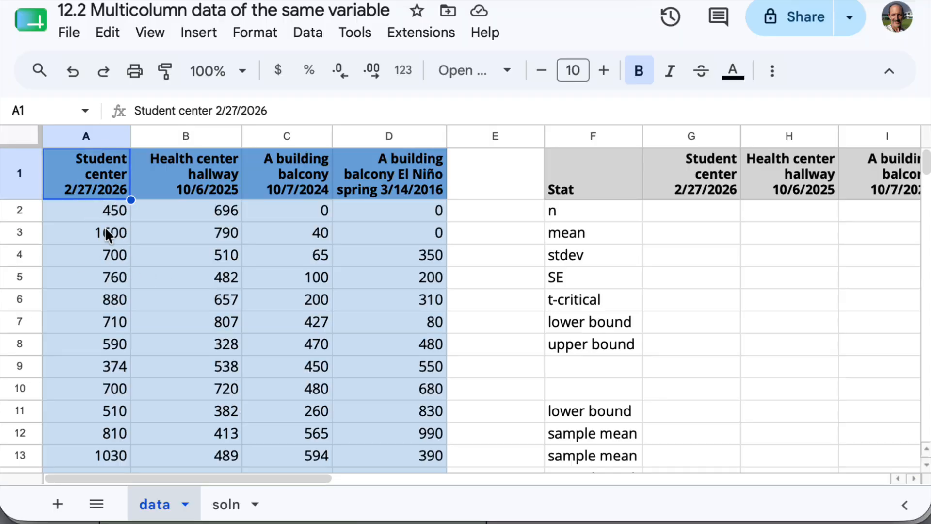
pyautogui.moveTo(108, 213); pyautogui.dragTo(117, 435)
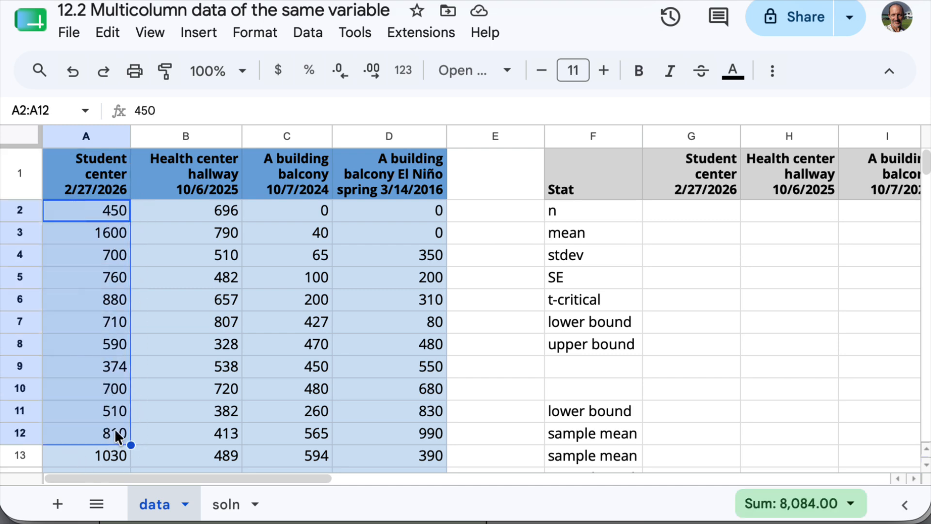
pyautogui.click(206, 208)
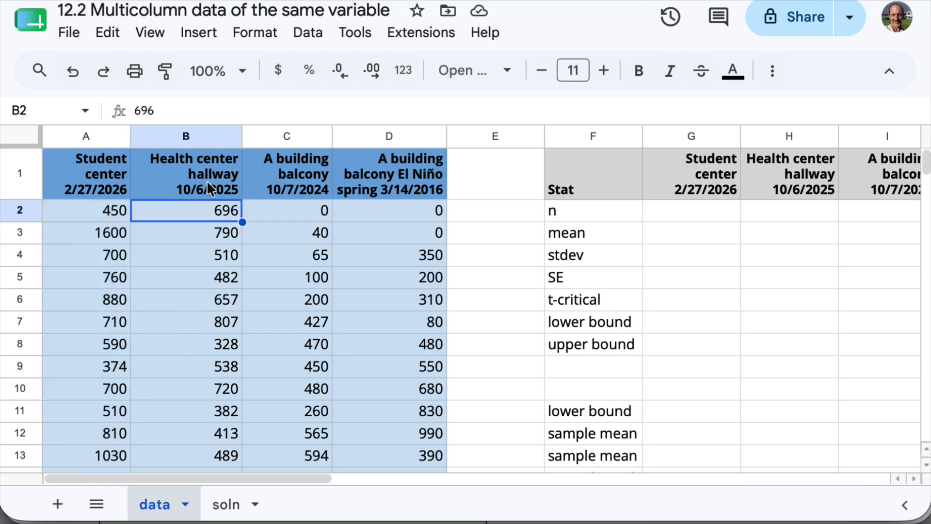
pyautogui.moveTo(207, 180); pyautogui.dragTo(194, 455)
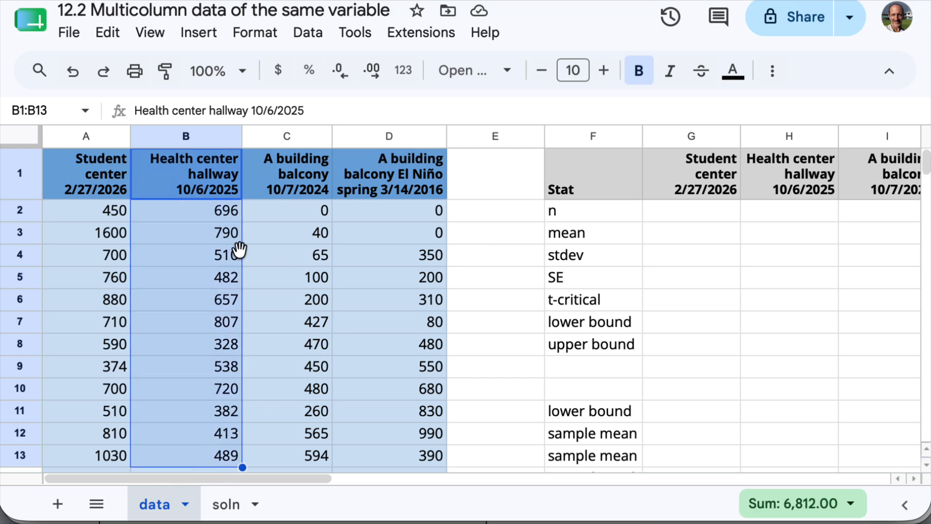
pyautogui.click(289, 178)
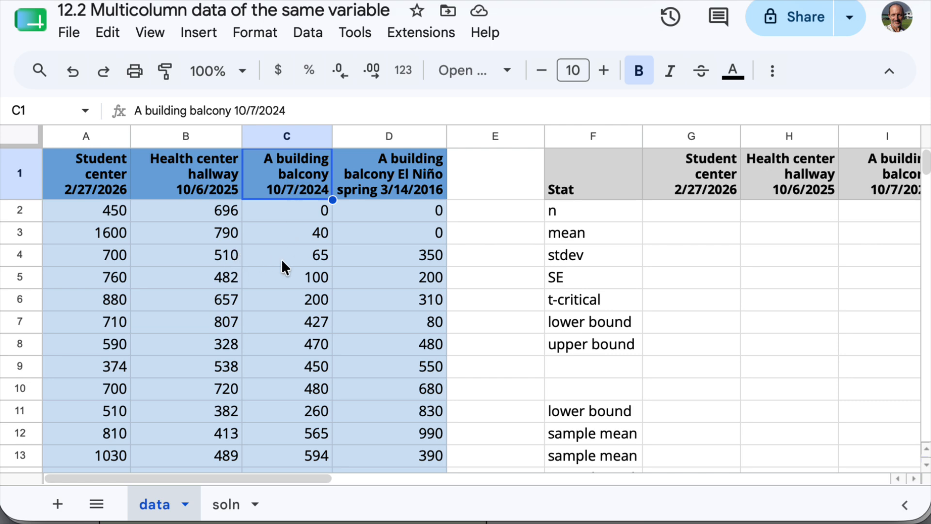
pyautogui.scroll(-1, 300, 316)
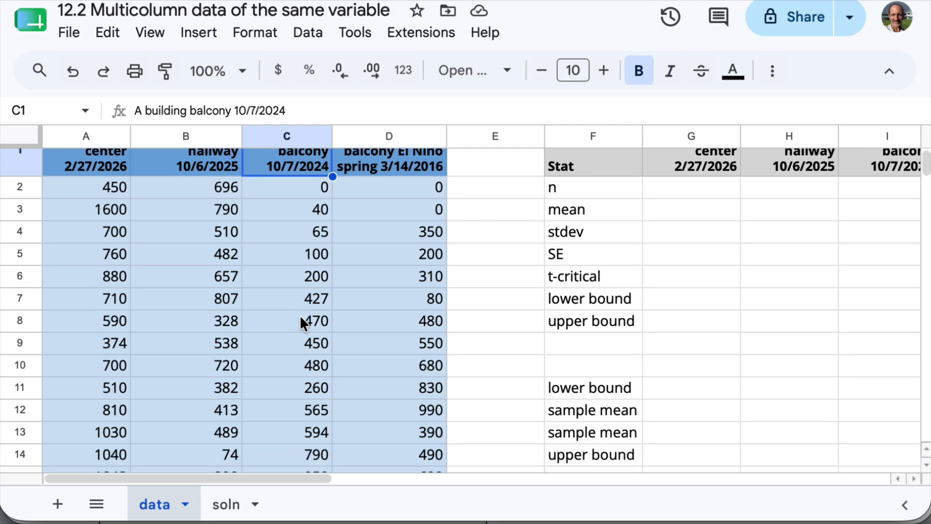
pyautogui.scroll(1, 300, 317)
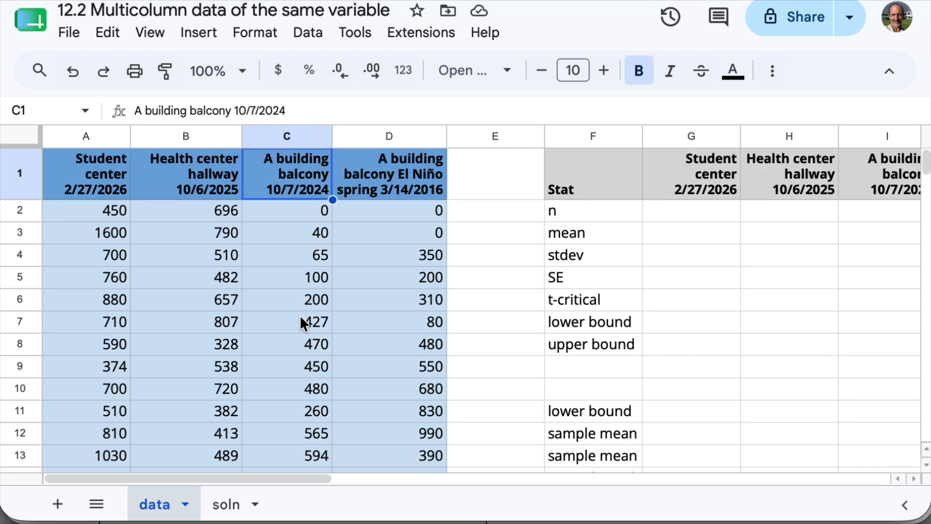
pyautogui.click(405, 174)
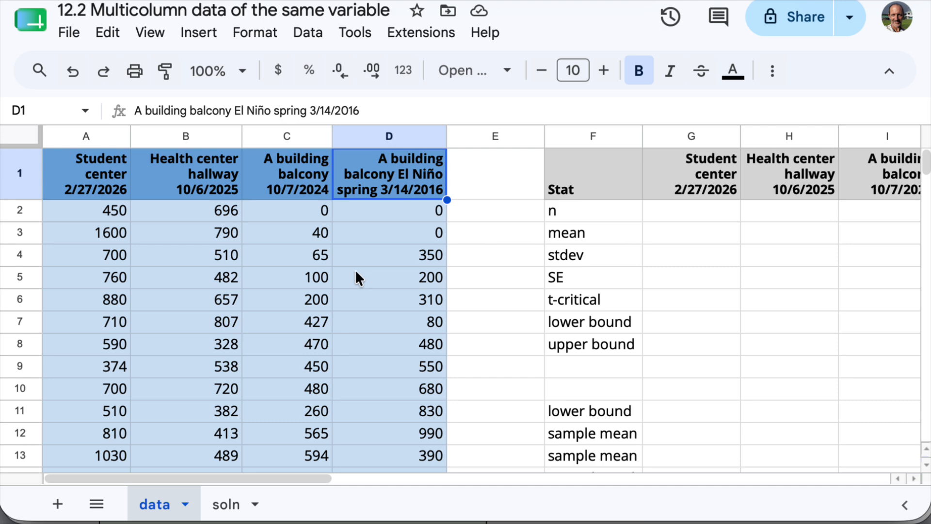
pyautogui.scroll(-3, 376, 329)
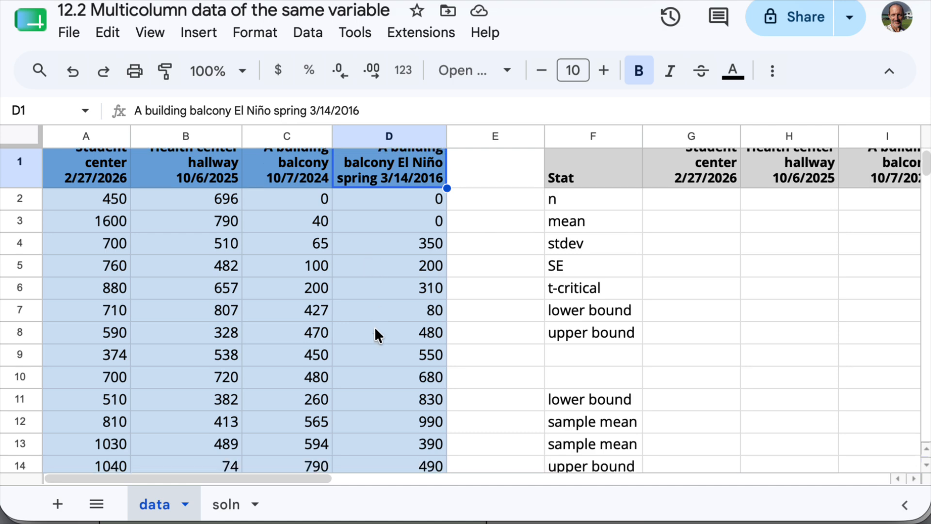
pyautogui.scroll(-5, 375, 327)
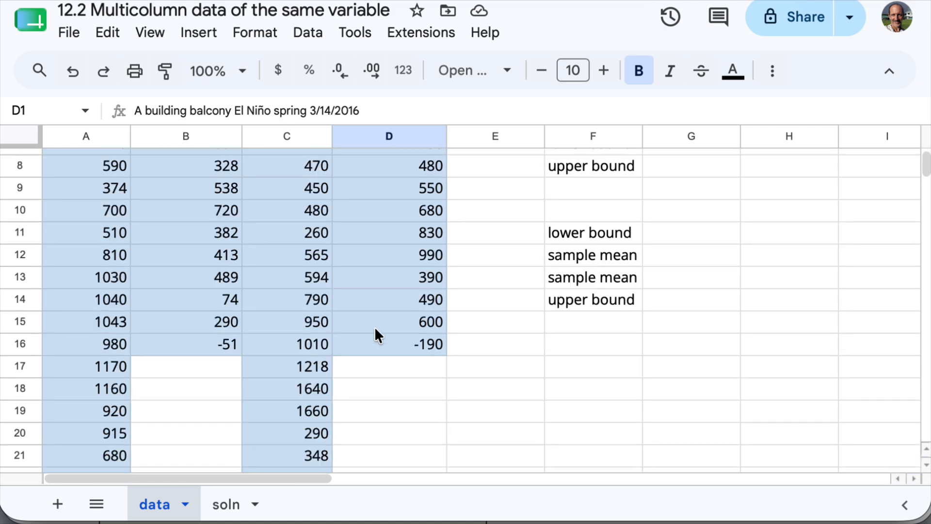
pyautogui.scroll(-10, 375, 327)
pyautogui.scroll(15, 375, 327)
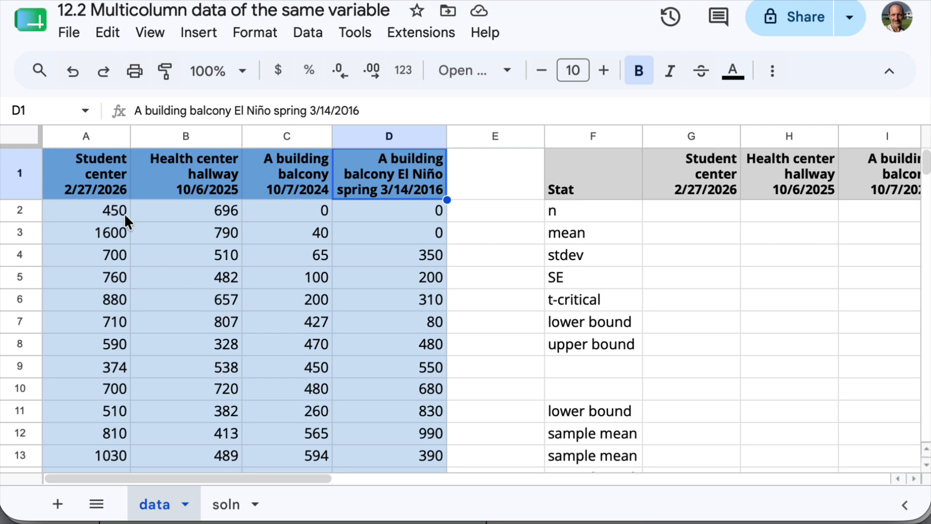
# - Compare the headings in A1:D1 and the first several readings beneath each across the four samples
pyautogui.click(85, 169)
pyautogui.click(206, 170)
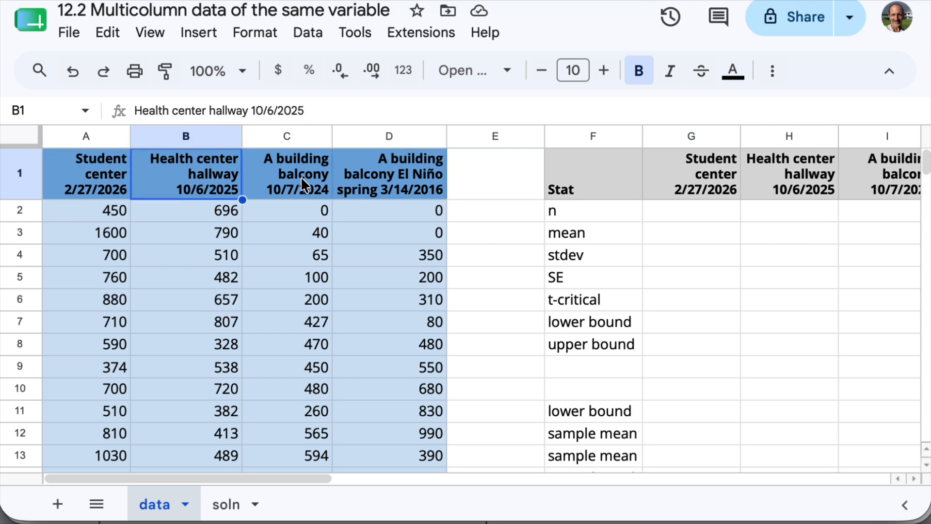
pyautogui.click(301, 177)
pyautogui.click(387, 176)
pyautogui.moveTo(122, 214); pyautogui.dragTo(128, 365)
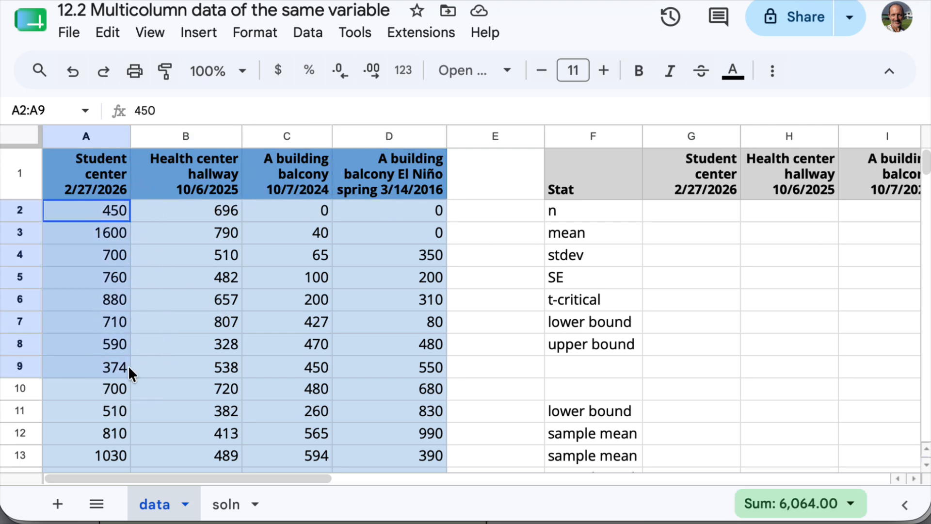
pyautogui.click(113, 347)
pyautogui.click(105, 212)
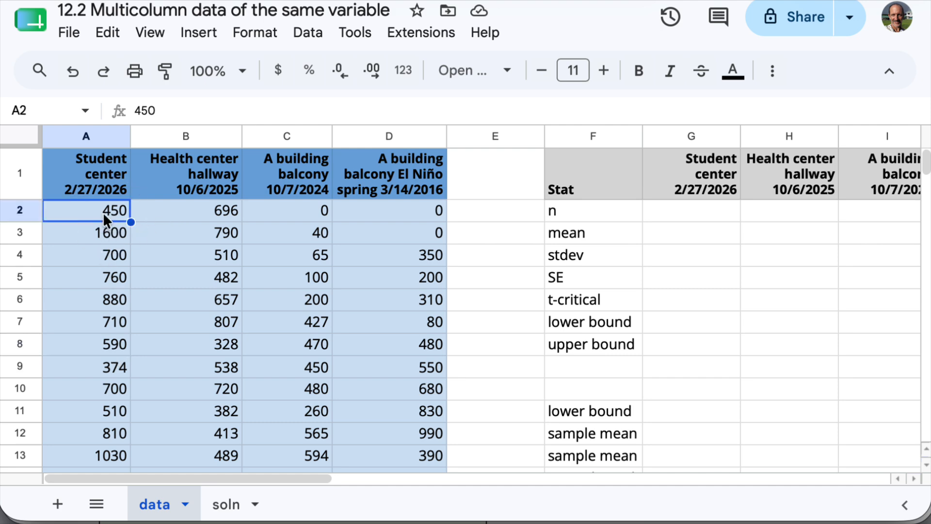
pyautogui.click(103, 233)
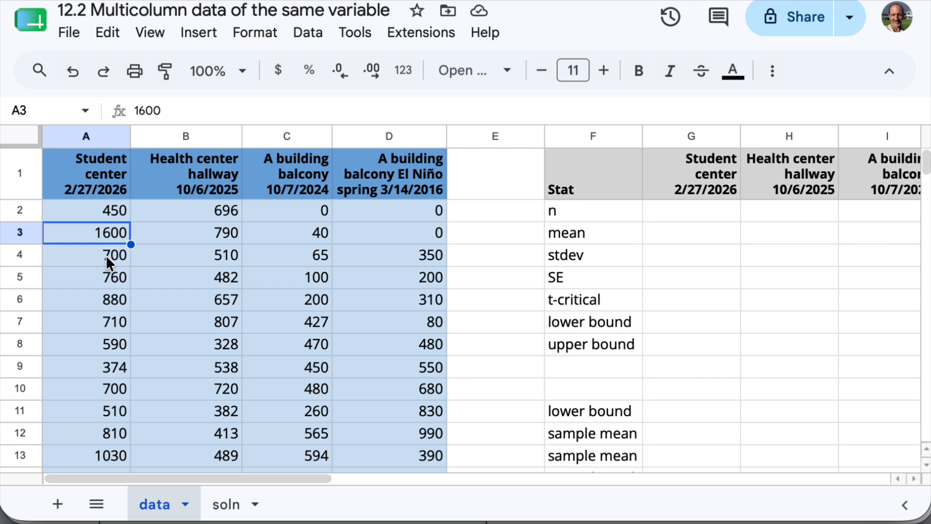
pyautogui.click(106, 257)
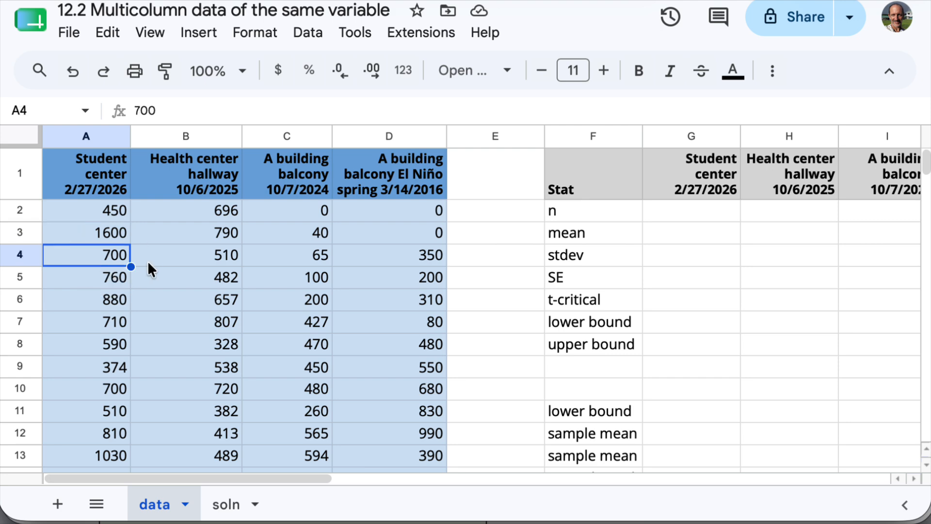
pyautogui.moveTo(203, 214); pyautogui.dragTo(211, 313)
pyautogui.click(304, 252)
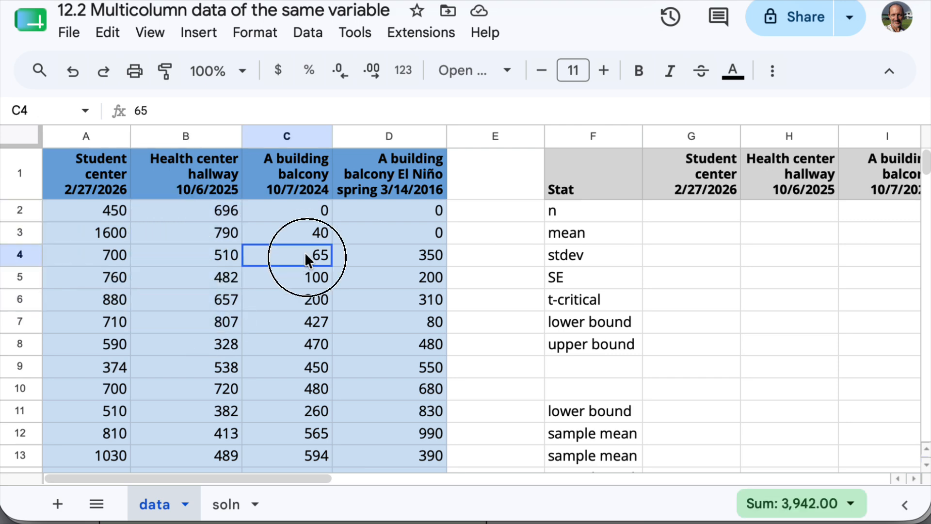
pyautogui.moveTo(304, 252); pyautogui.dragTo(316, 321)
pyautogui.moveTo(320, 214); pyautogui.dragTo(315, 316)
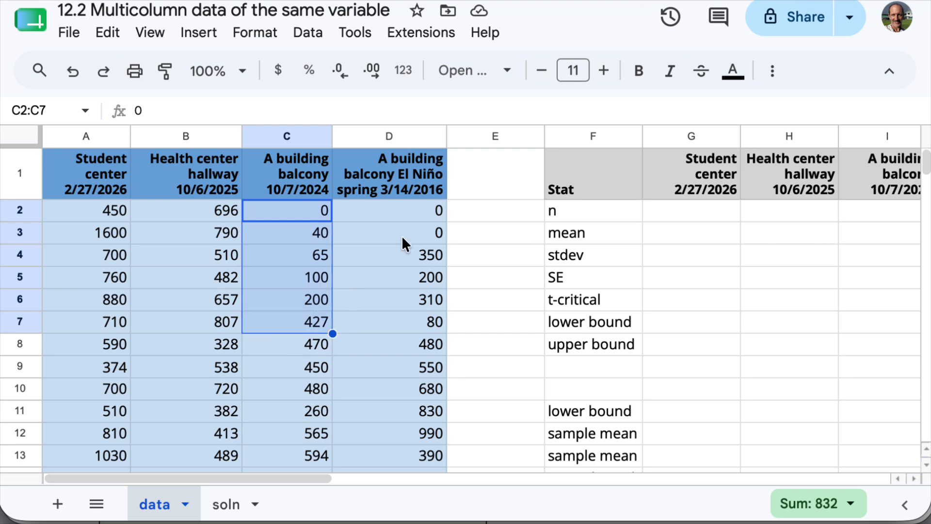
pyautogui.moveTo(404, 212); pyautogui.dragTo(394, 339)
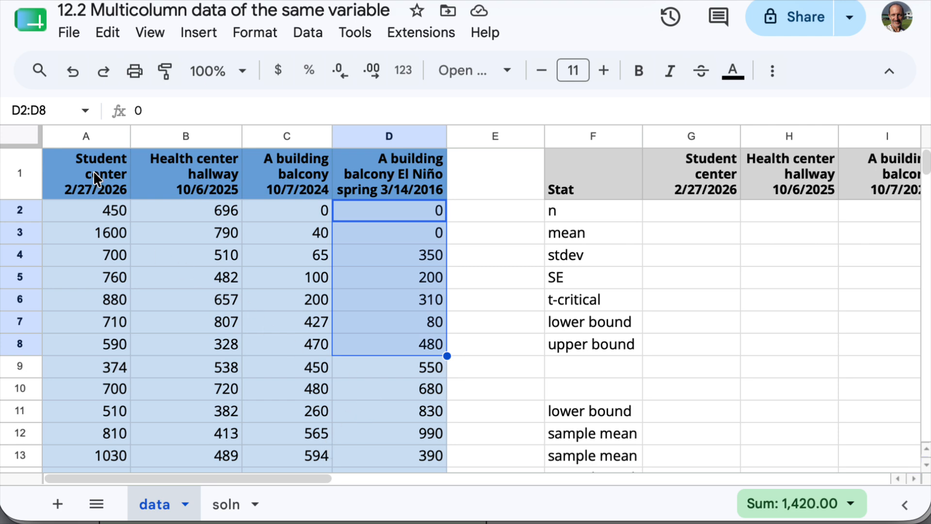
pyautogui.moveTo(94, 171); pyautogui.dragTo(381, 193)
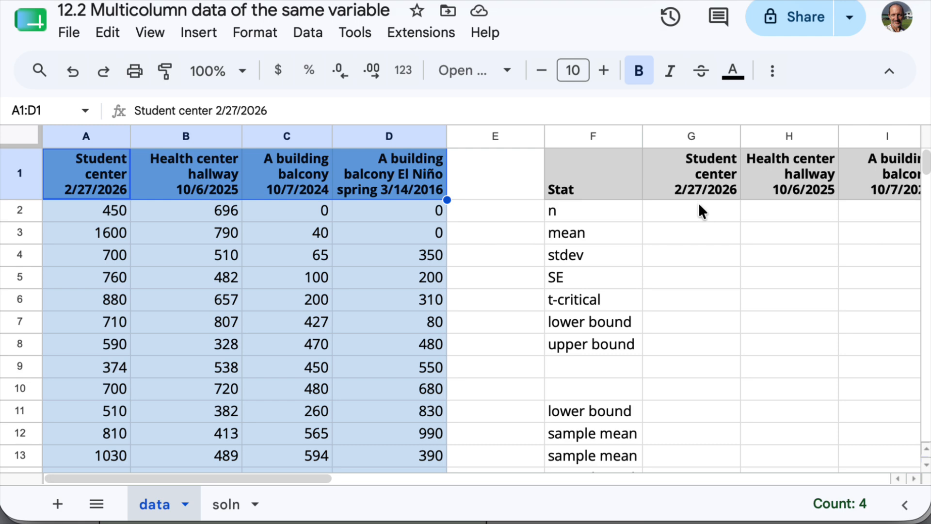
# - Calculate the Student center sample size in G2 with =count(A2:A25), rejecting any suggested autofill for the cells below
pyautogui.click(681, 213)
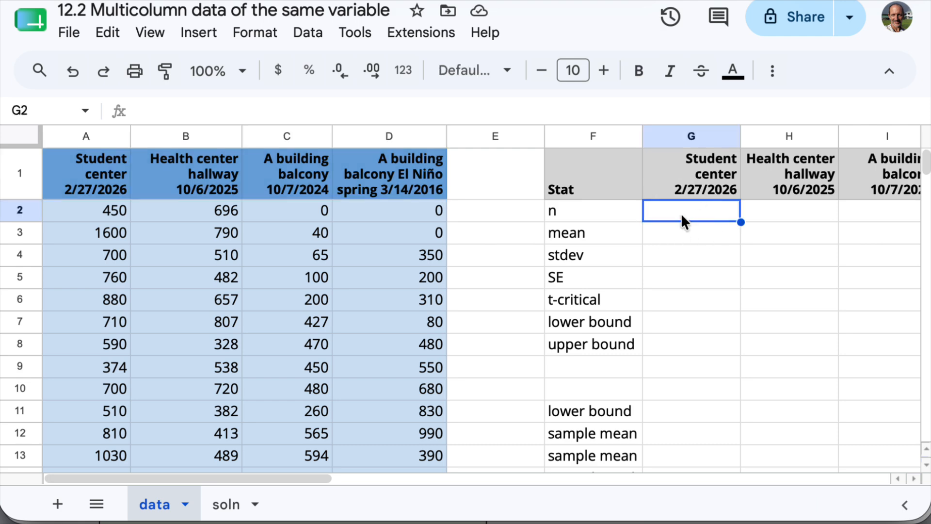
pyautogui.write('=count')
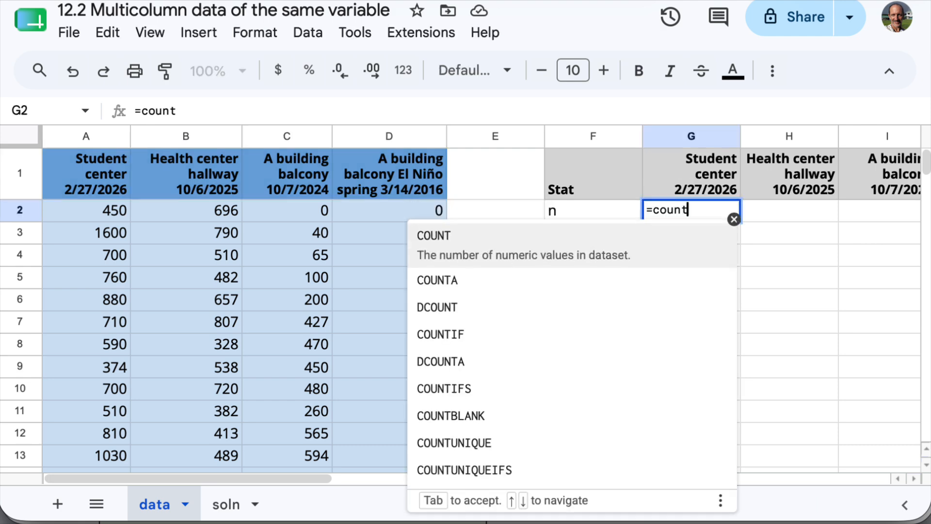
pyautogui.click(734, 219)
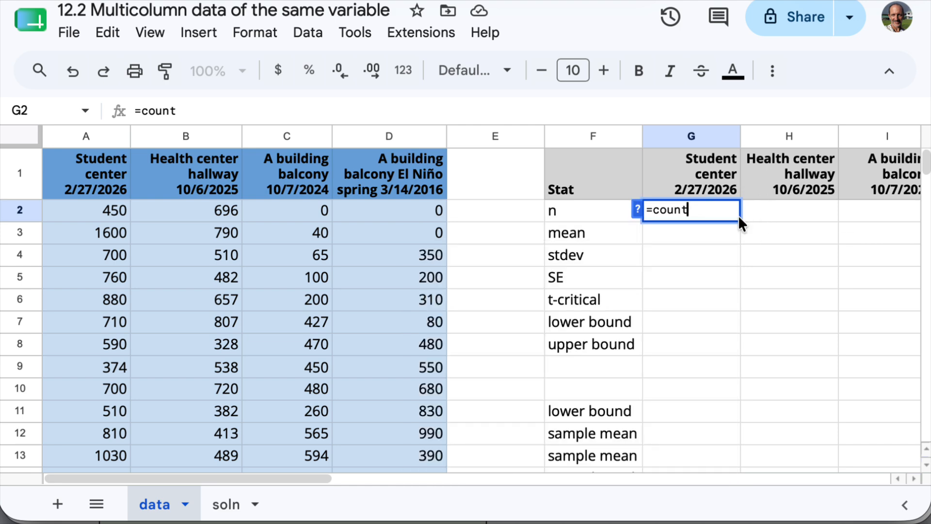
pyautogui.write('(')
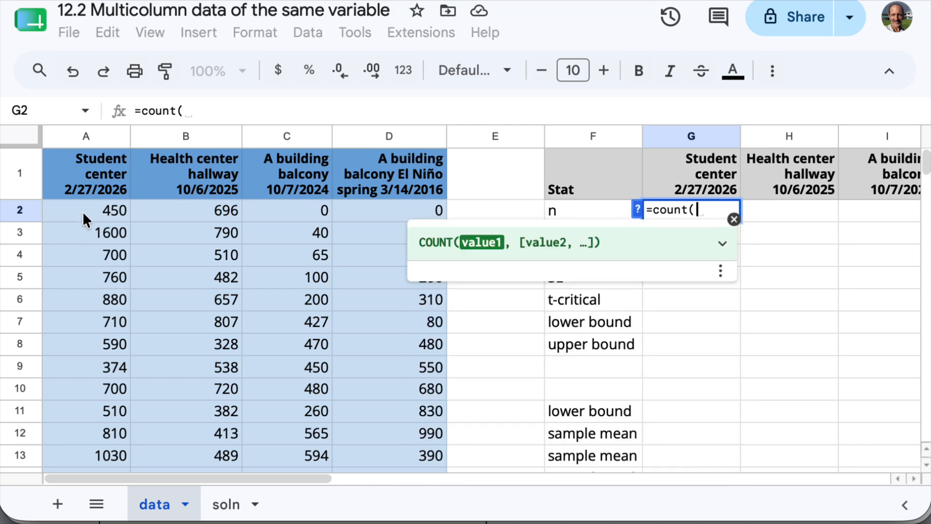
pyautogui.moveTo(83, 211); pyautogui.dragTo(93, 420)
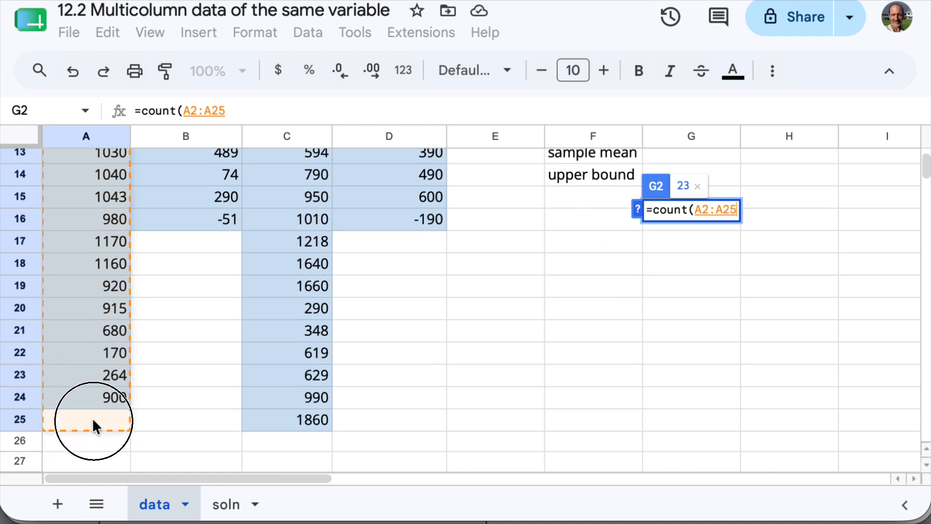
pyautogui.moveTo(93, 421); pyautogui.dragTo(93, 421)
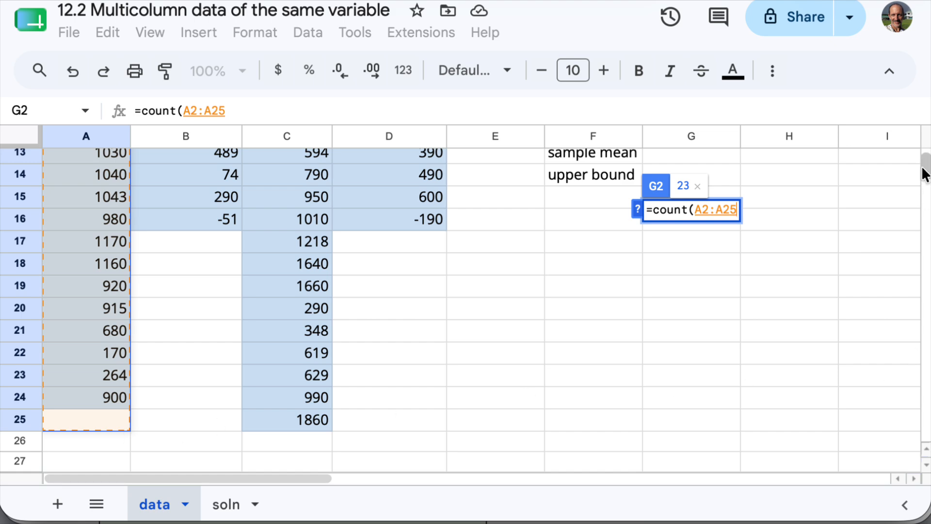
pyautogui.moveTo(924, 161); pyautogui.dragTo(925, 117)
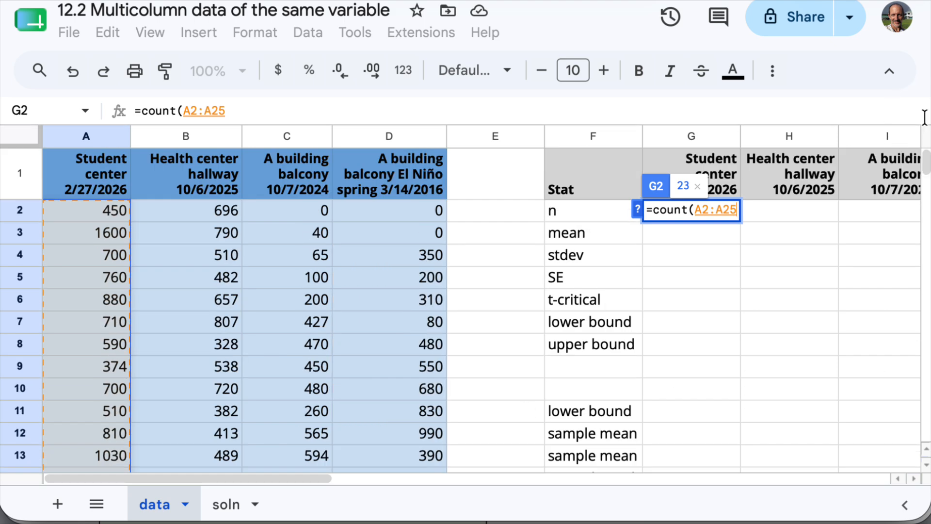
pyautogui.click(406, 111)
pyautogui.write(')')
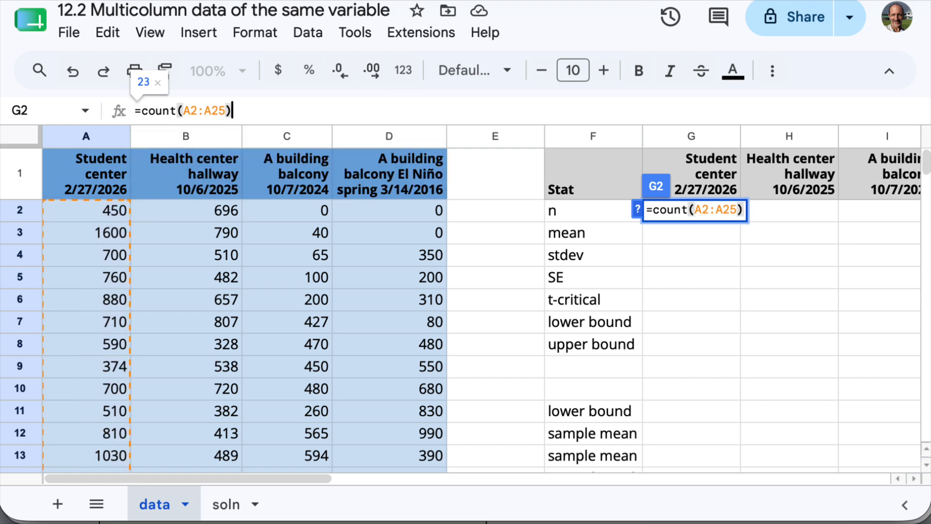
pyautogui.press('Return')
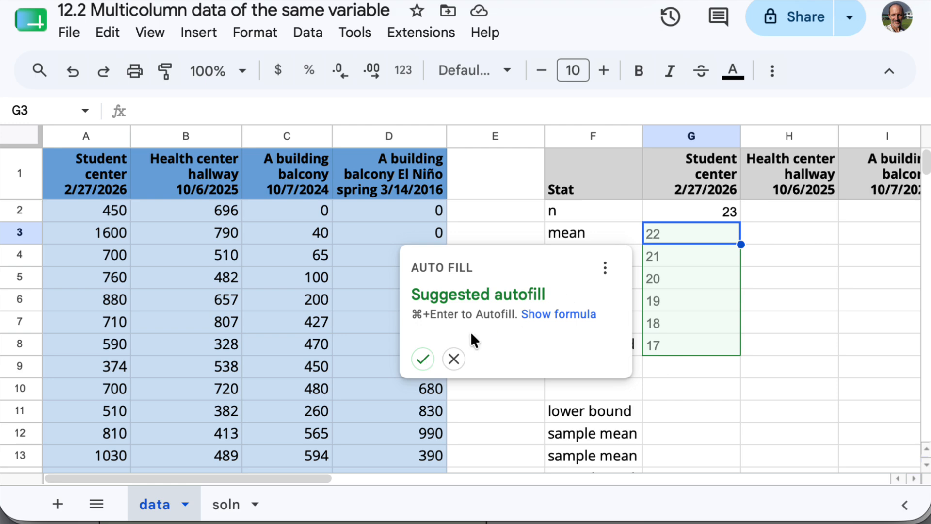
pyautogui.click(454, 359)
# - Calculate the Student center mean in G3 with =average(a2:a25)
pyautogui.click(704, 233)
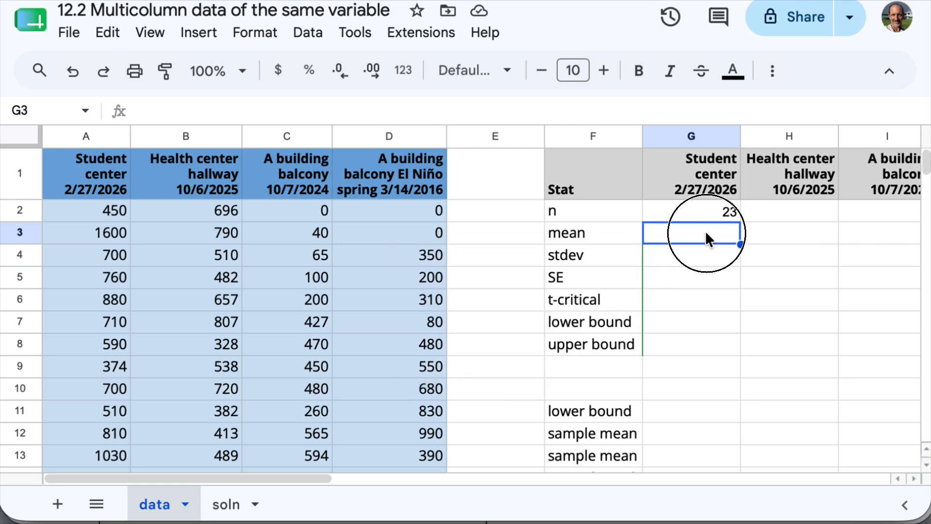
pyautogui.write('=average(')
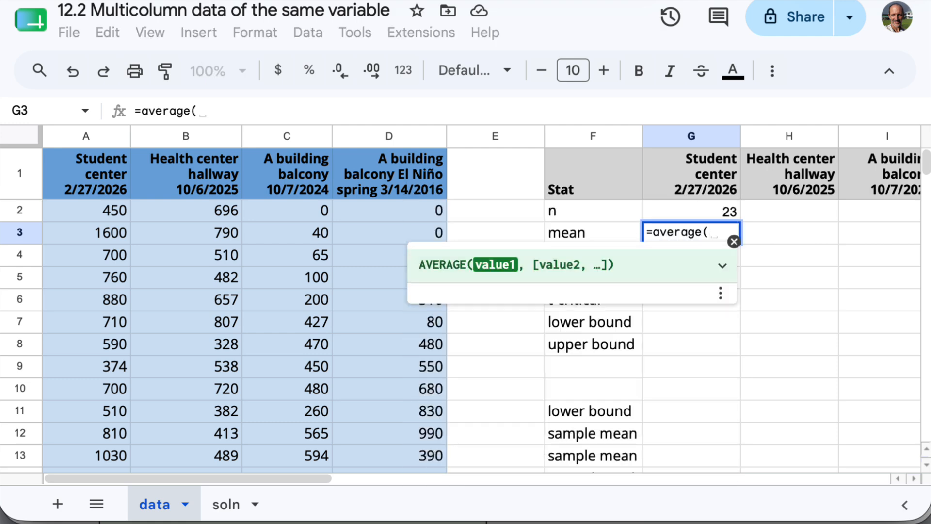
pyautogui.write('a2:a25')
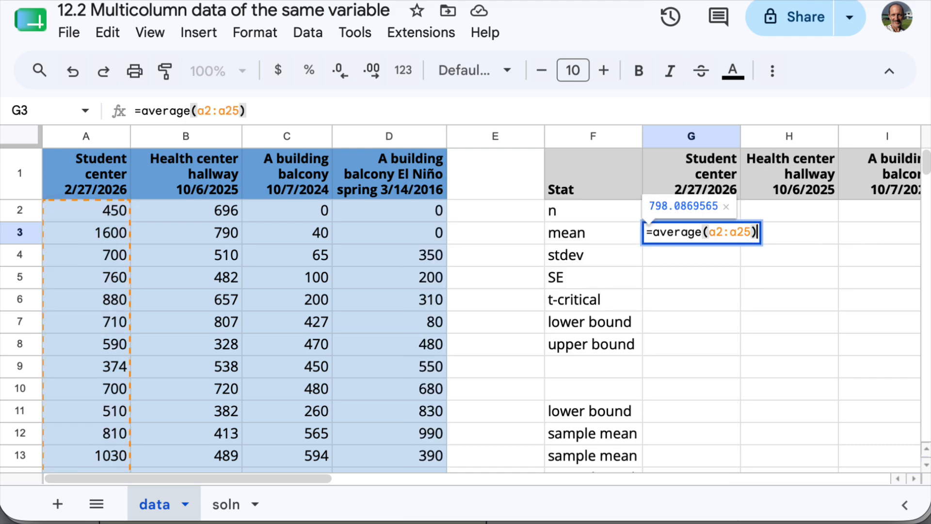
pyautogui.press('Return')
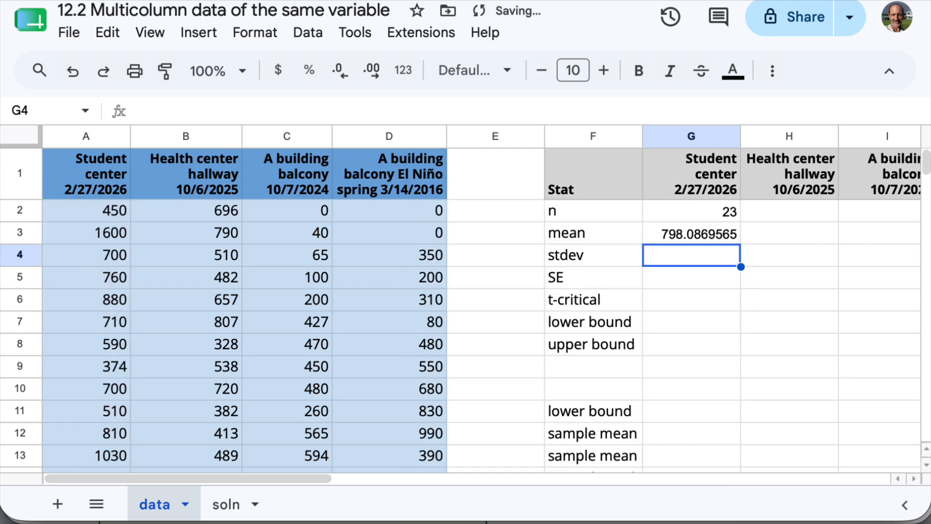
# - Calculate the Student center standard deviation in G4 with =stdev(a2:a25)
pyautogui.write('=stde')
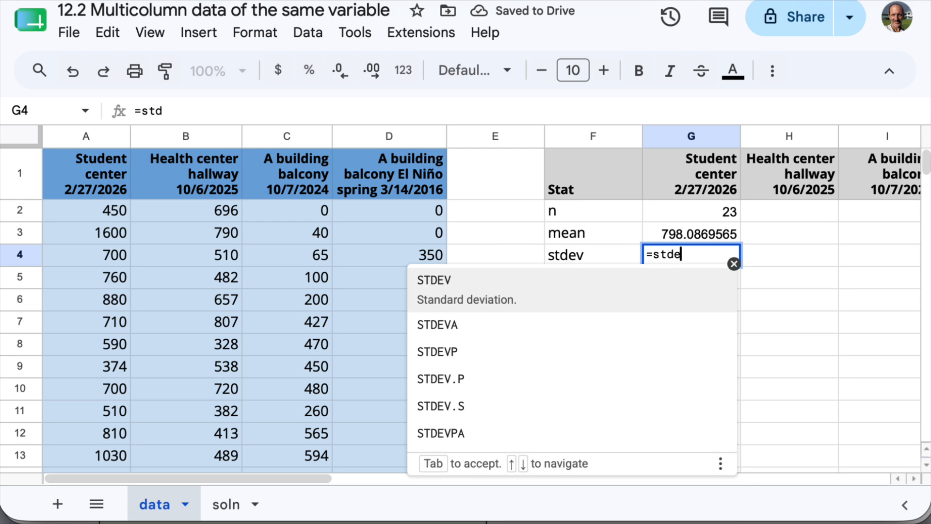
pyautogui.write('v(')
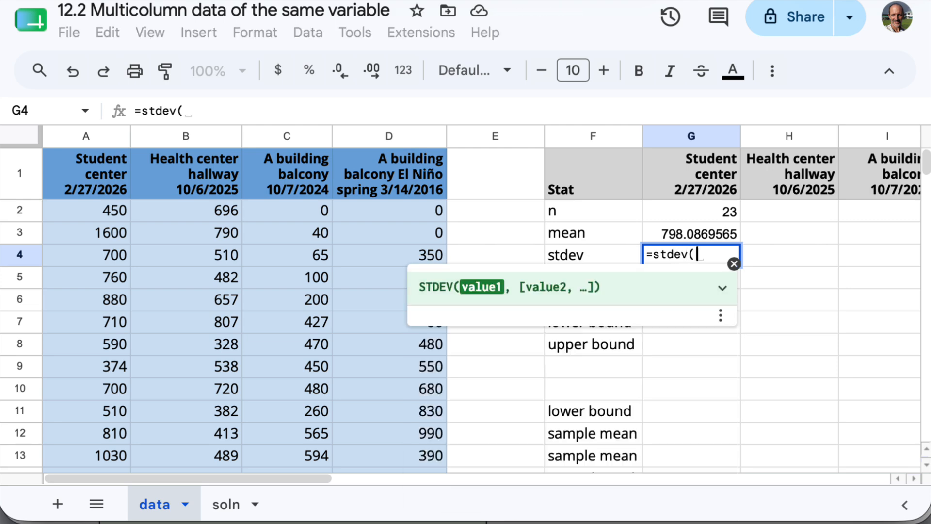
pyautogui.write('a2:a2')
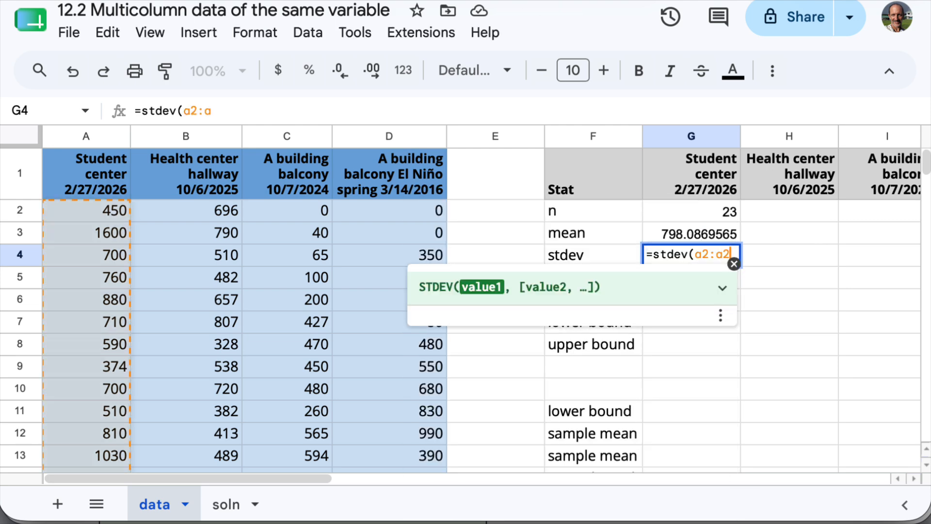
pyautogui.write('5)')
pyautogui.press('Return')
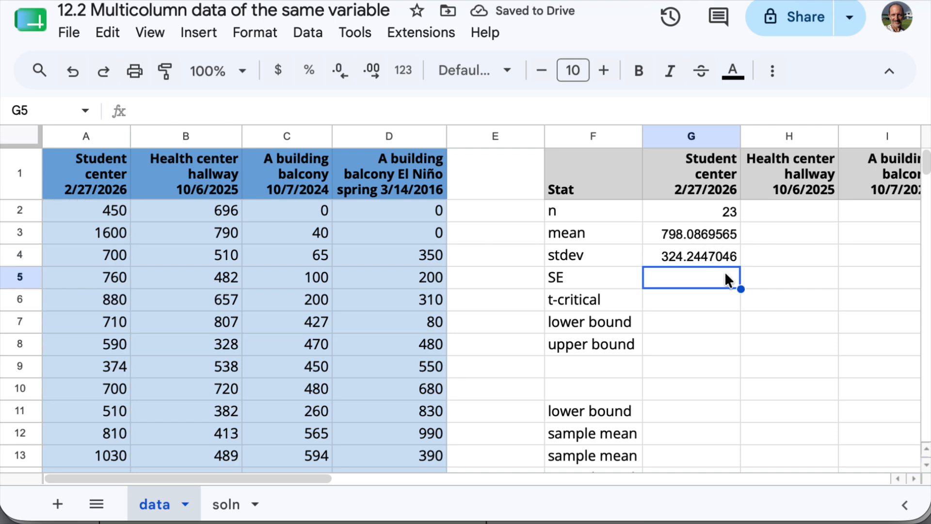
# - Calculate the Student center standard error in G5 with =G4/sqrt(G2) and review the finished formula
pyautogui.write('=')
pyautogui.click(698, 253)
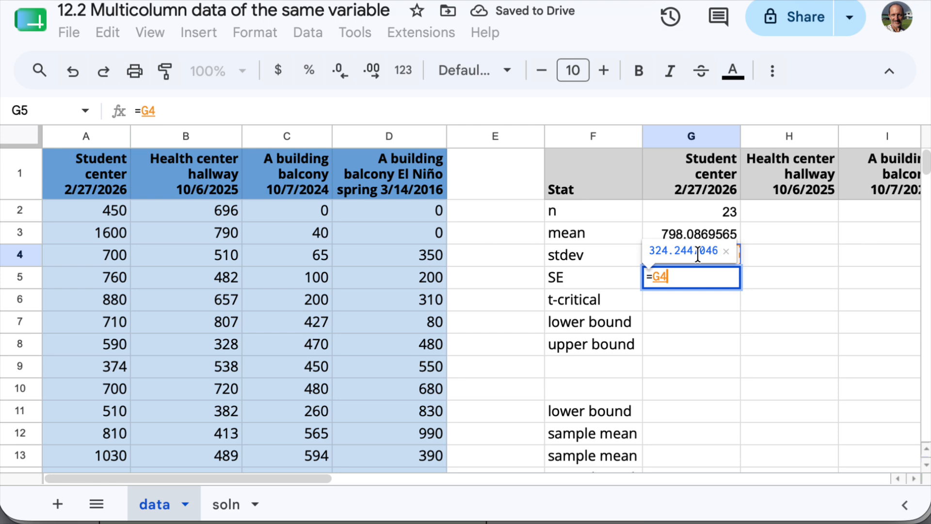
pyautogui.write('/')
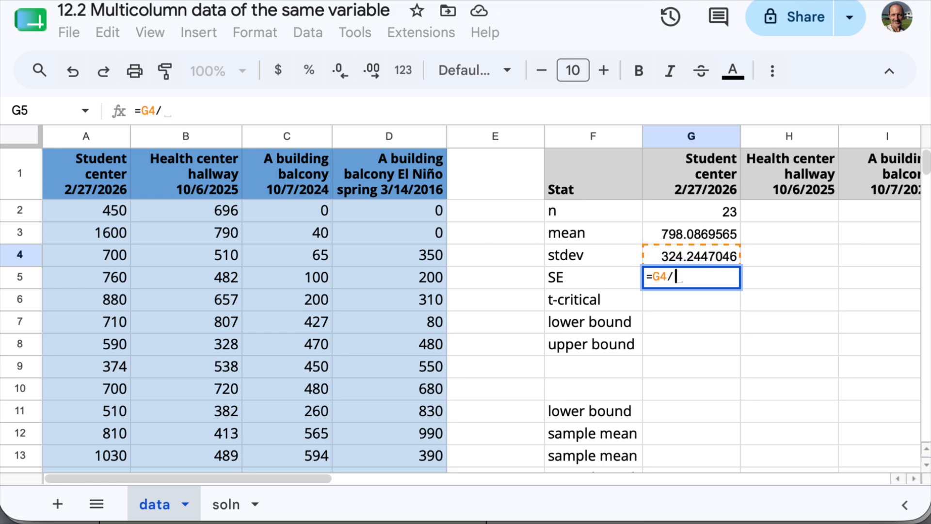
pyautogui.write('sqrt(')
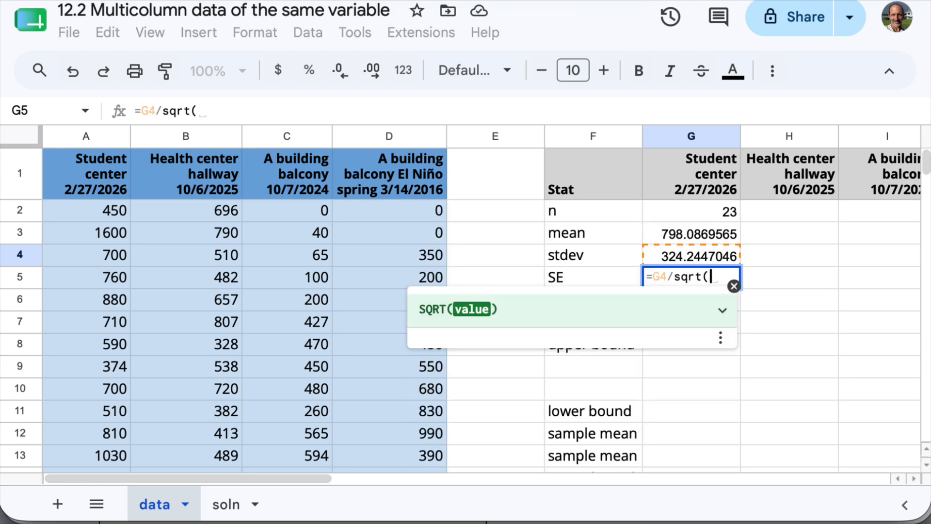
pyautogui.click(708, 208)
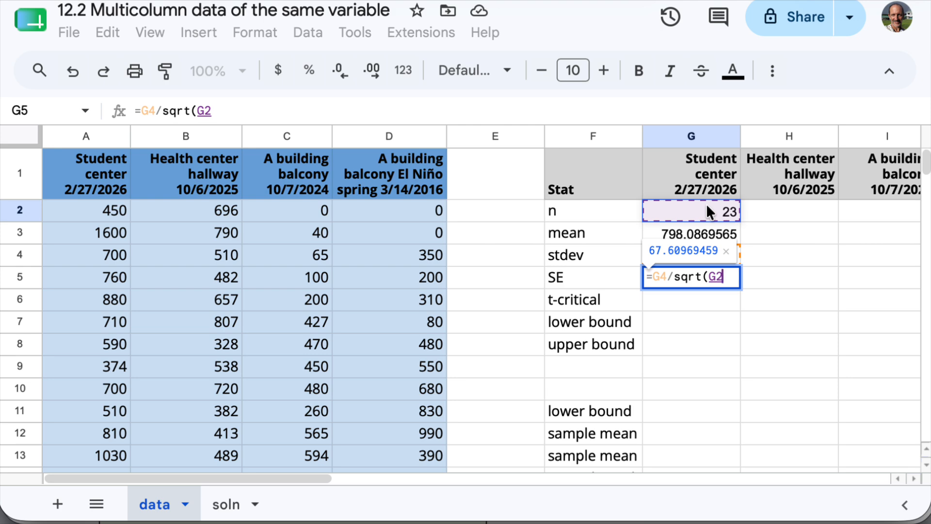
pyautogui.write(')')
pyautogui.press('Return')
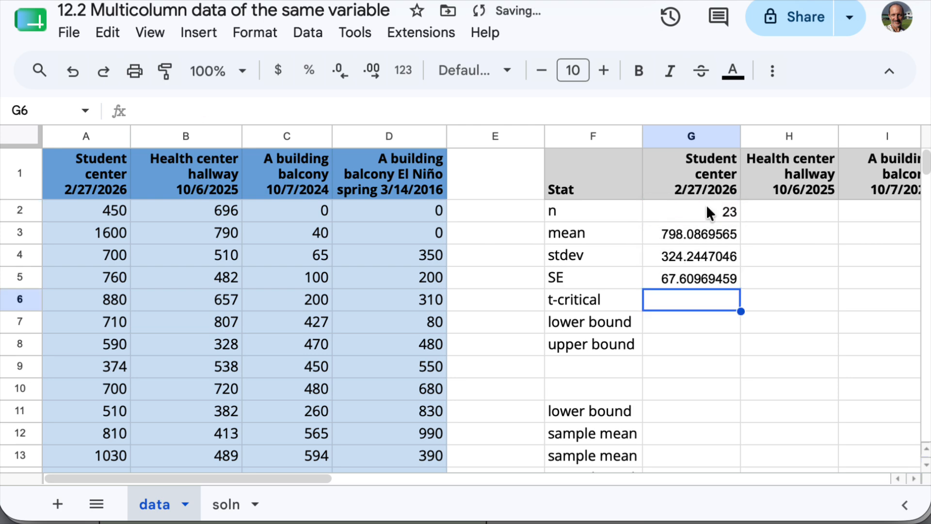
pyautogui.click(701, 274)
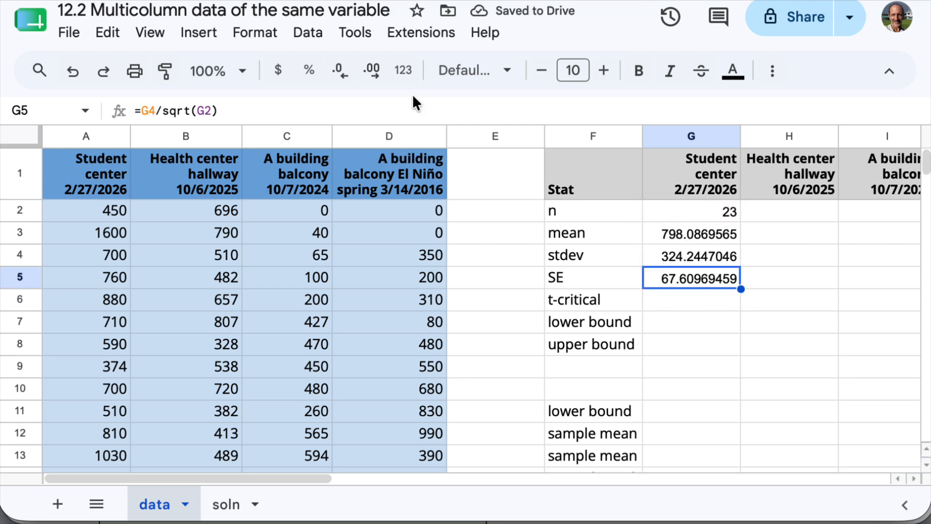
pyautogui.click(410, 106)
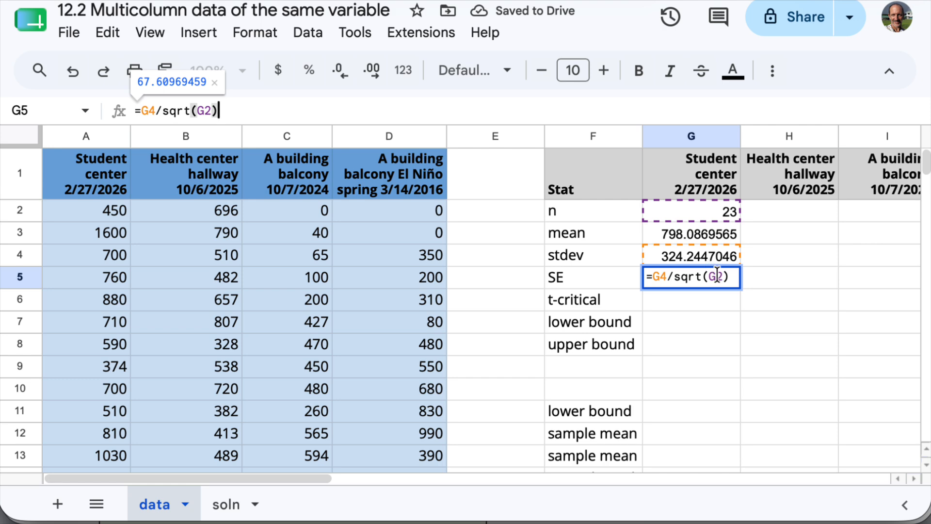
pyautogui.press('Return')
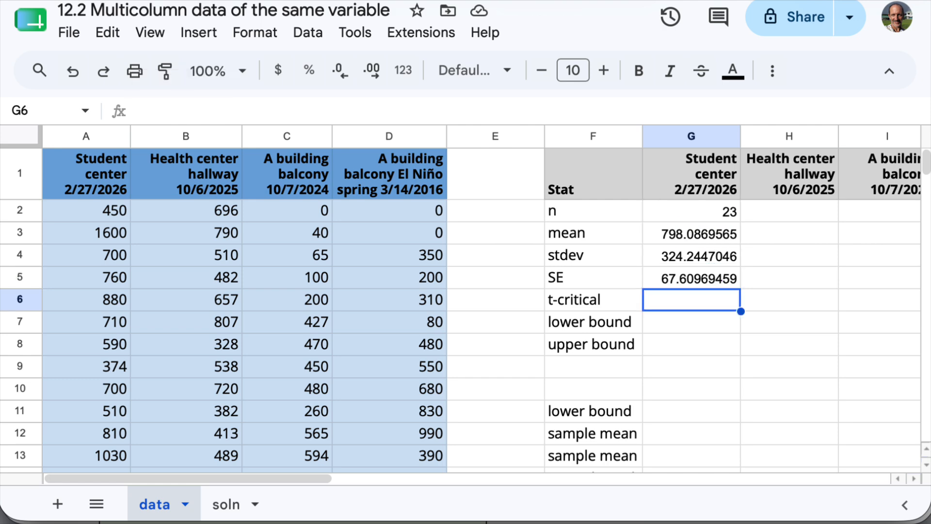
# - Calculate the Student center t-critical value in G6 with =tinv(0.05,G2-1)
pyautogui.write('=ti')
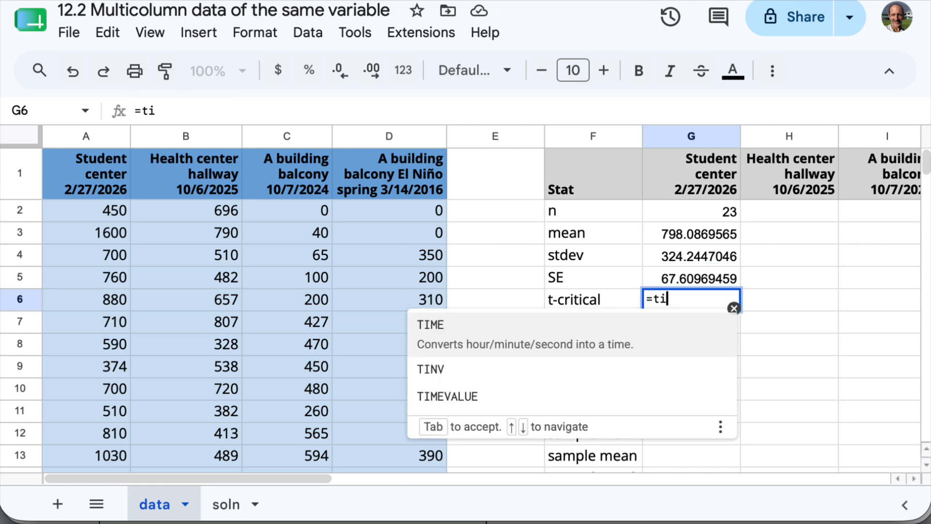
pyautogui.write('nv(')
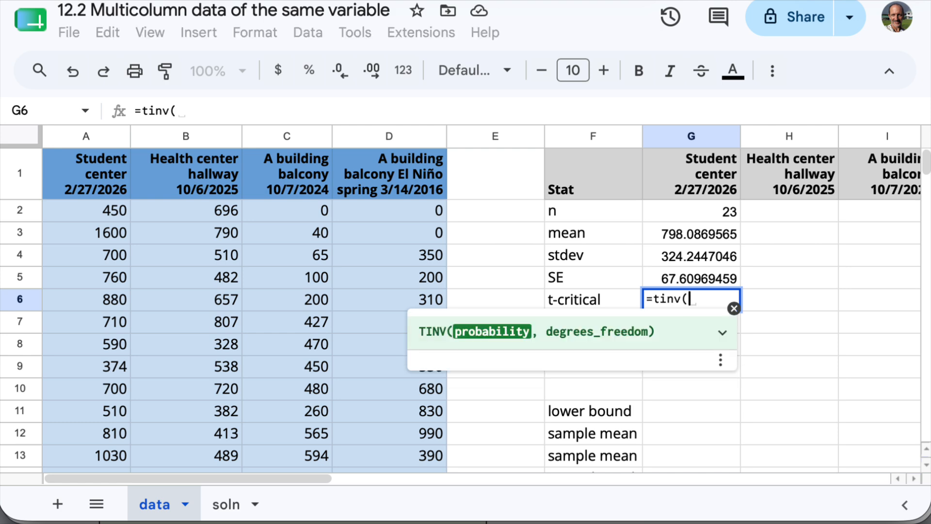
pyautogui.write('0.05,')
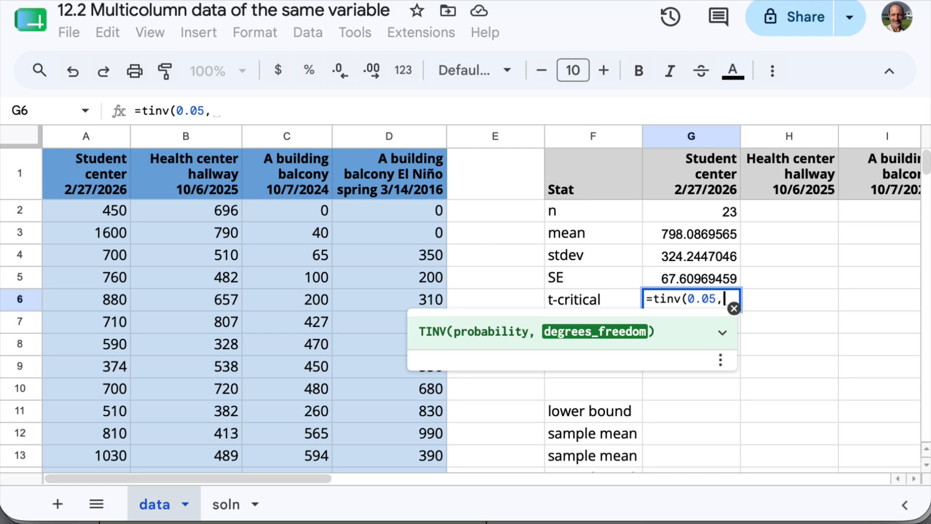
pyautogui.click(703, 214)
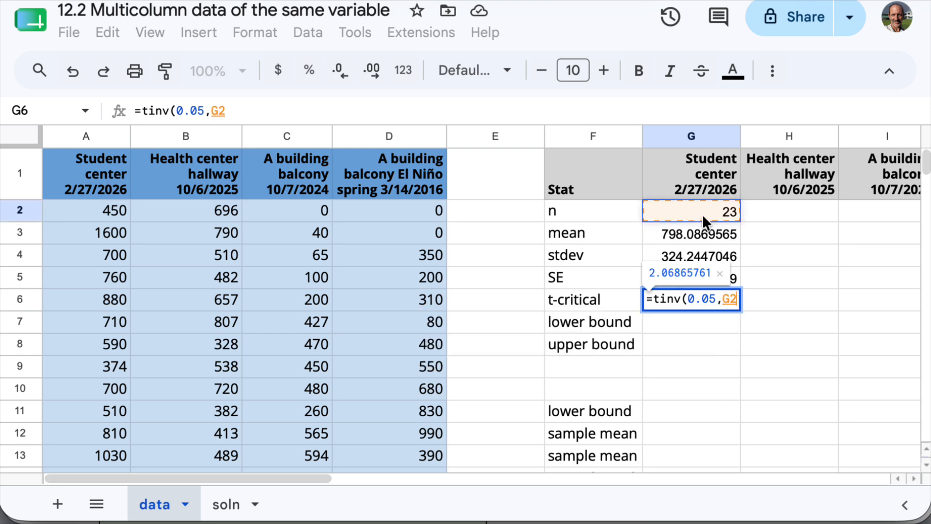
pyautogui.write('-1')
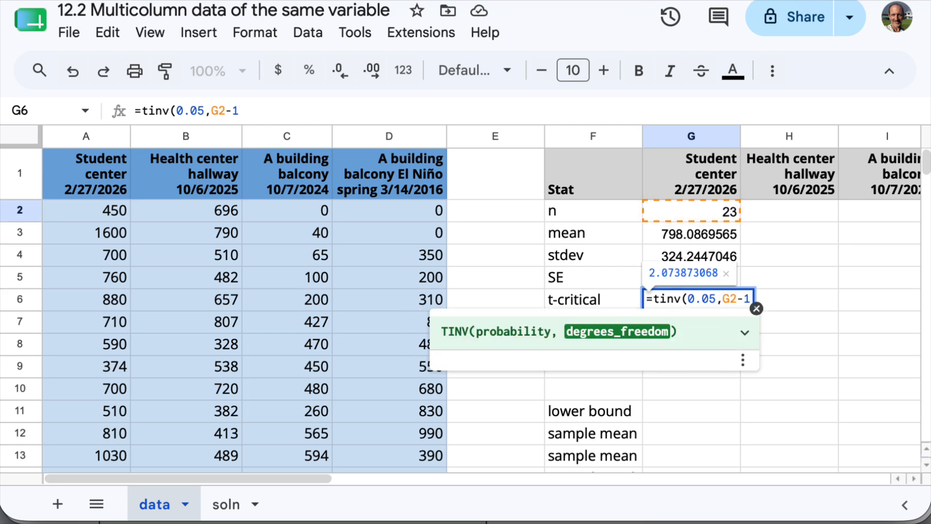
pyautogui.write(')')
pyautogui.press('Return')
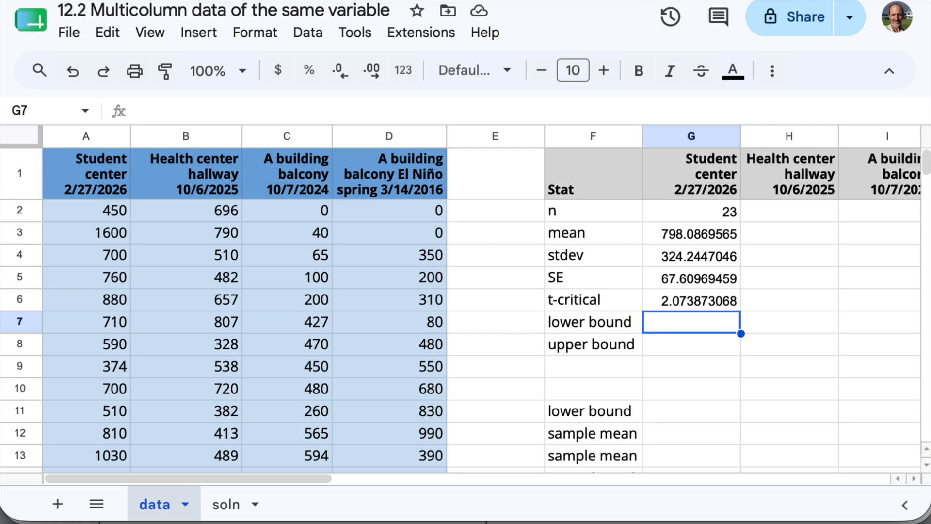
# - Calculate the Student center confidence interval's lower bound in G7 with =G3-G6*G5
pyautogui.write('=')
pyautogui.click(714, 243)
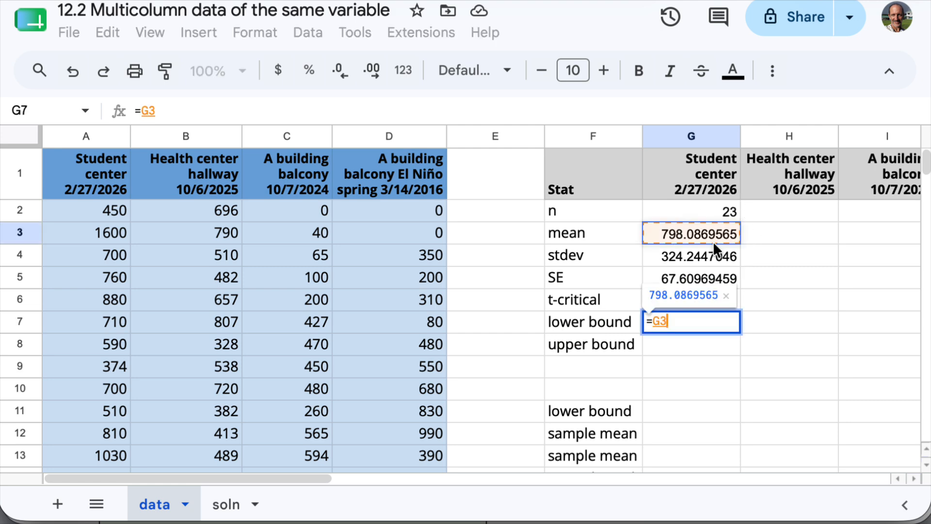
pyautogui.write('-')
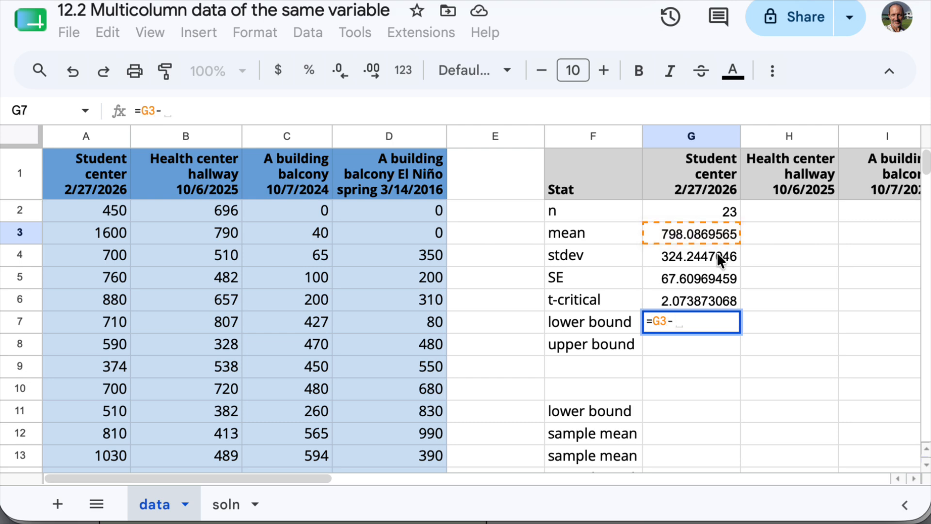
pyautogui.click(678, 301)
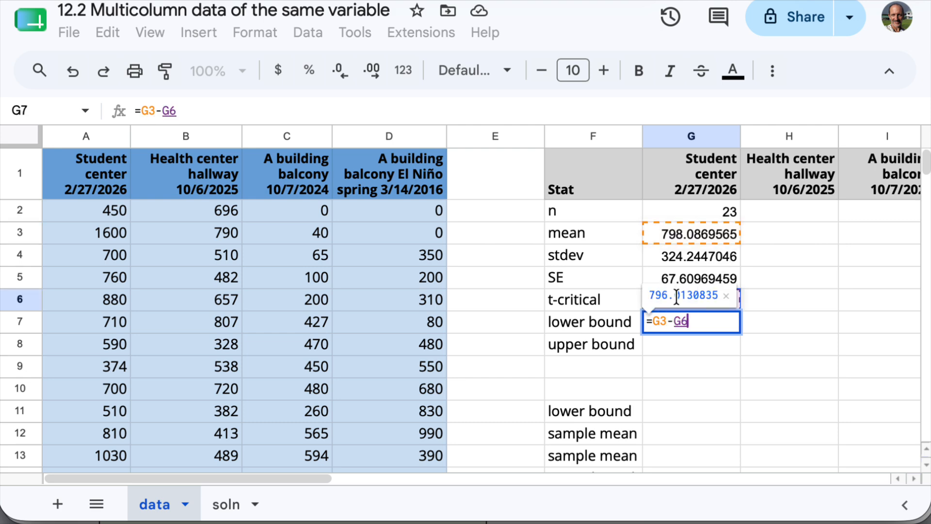
pyautogui.write('*')
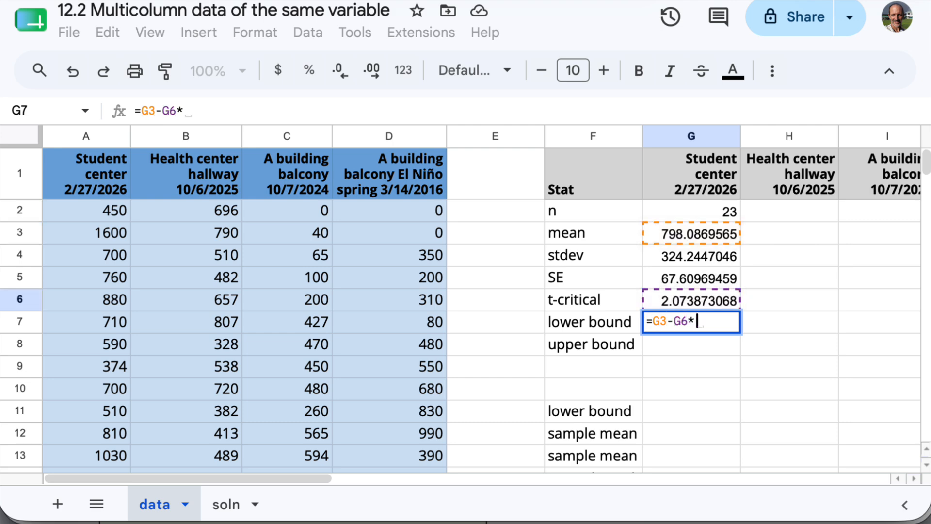
pyautogui.click(670, 279)
pyautogui.press('Return')
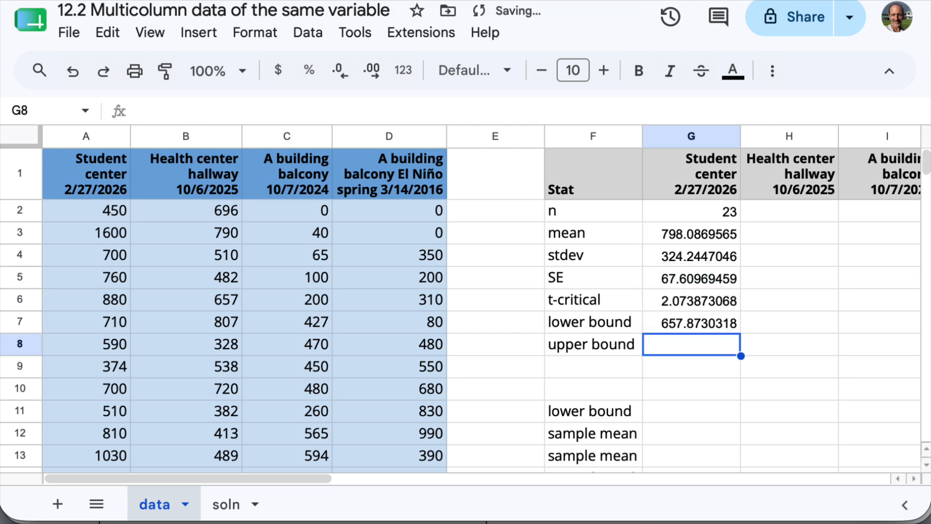
# - Calculate the Student center confidence interval's upper bound in G8 with =G3+G6*G5 and review the finished formula
pyautogui.write('=')
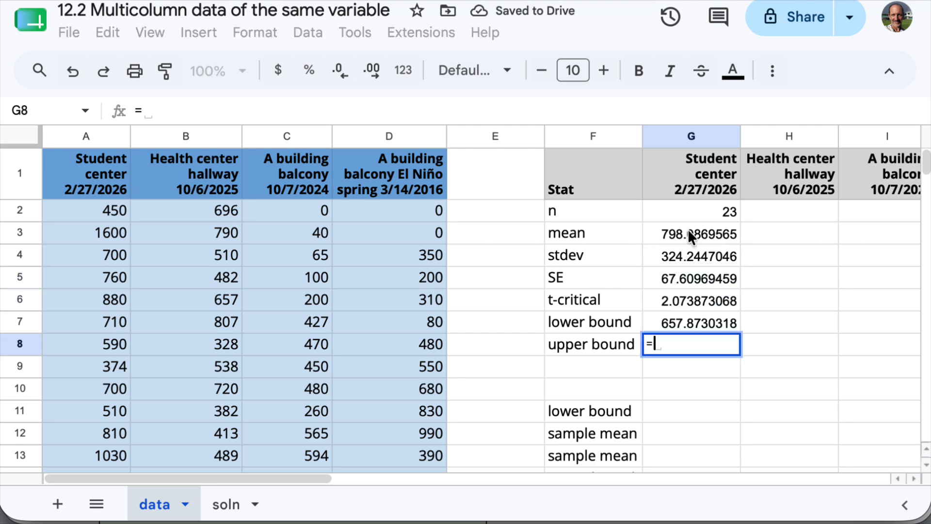
pyautogui.click(689, 233)
pyautogui.write('+')
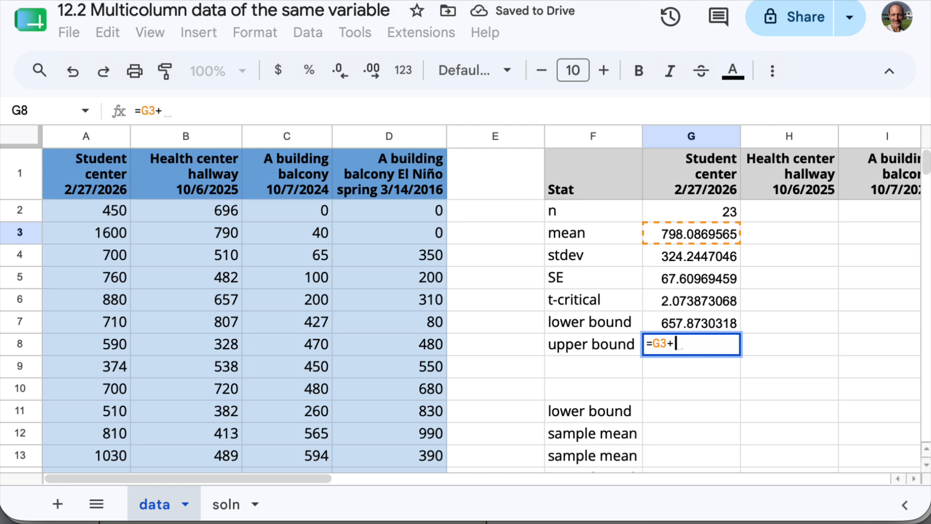
pyautogui.click(677, 301)
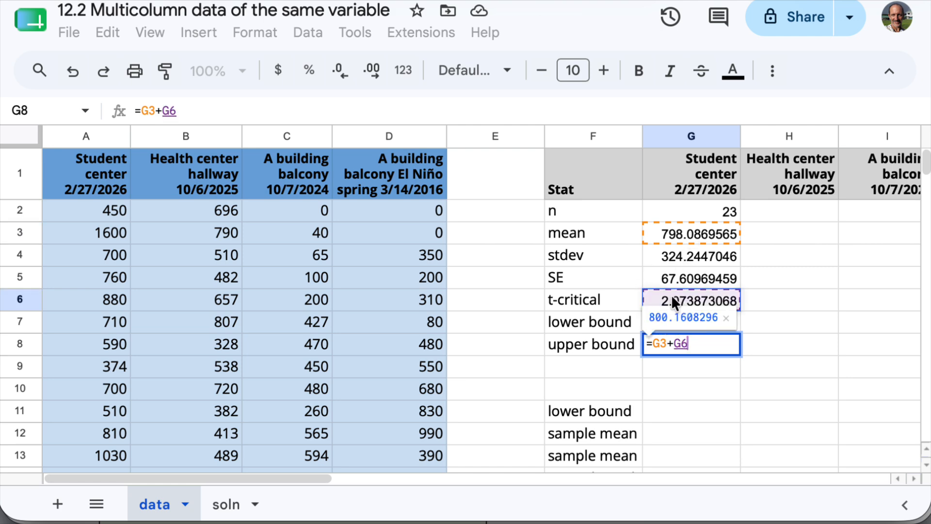
pyautogui.write('*')
pyautogui.click(680, 280)
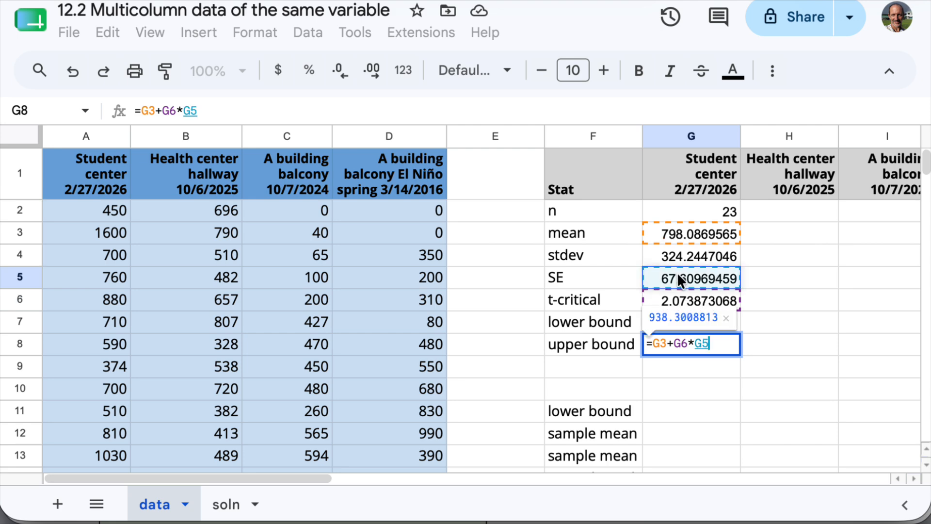
pyautogui.write(')')
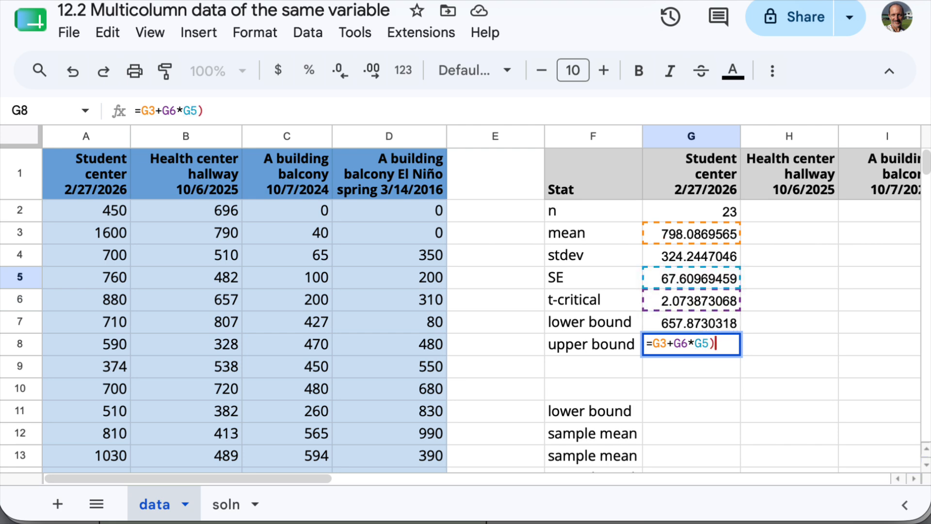
pyautogui.press('BackSpace')
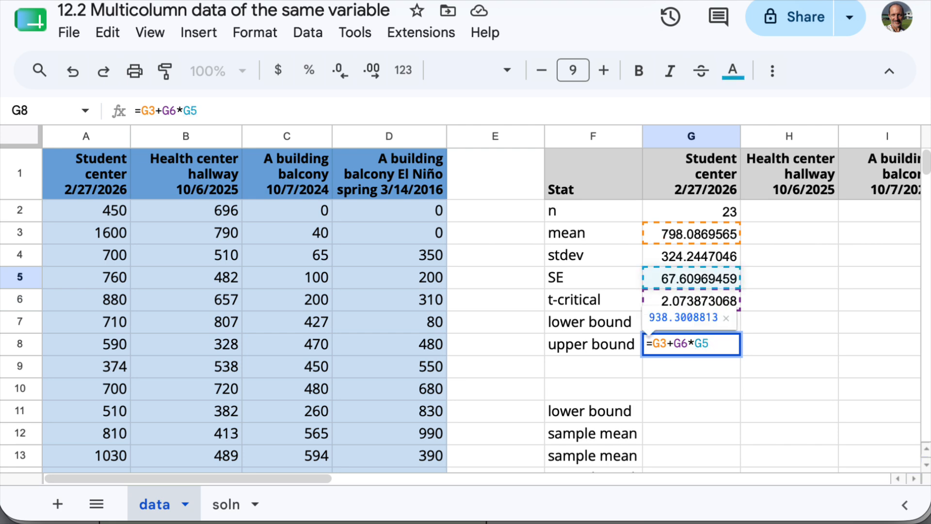
pyautogui.press('Return')
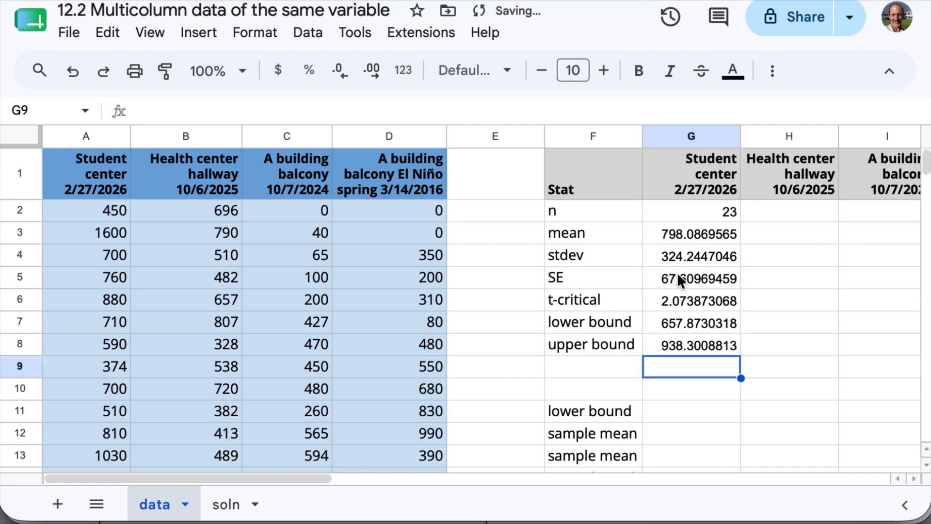
pyautogui.click(681, 345)
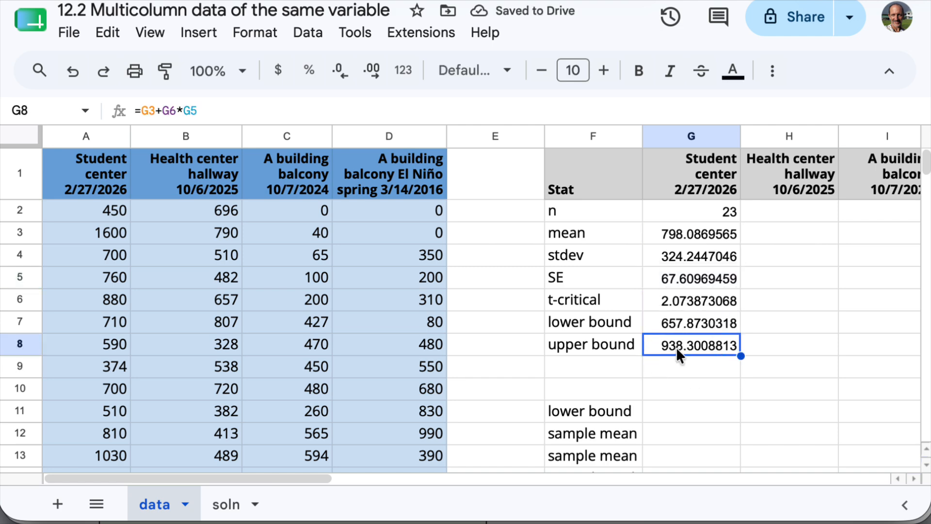
pyautogui.click(379, 114)
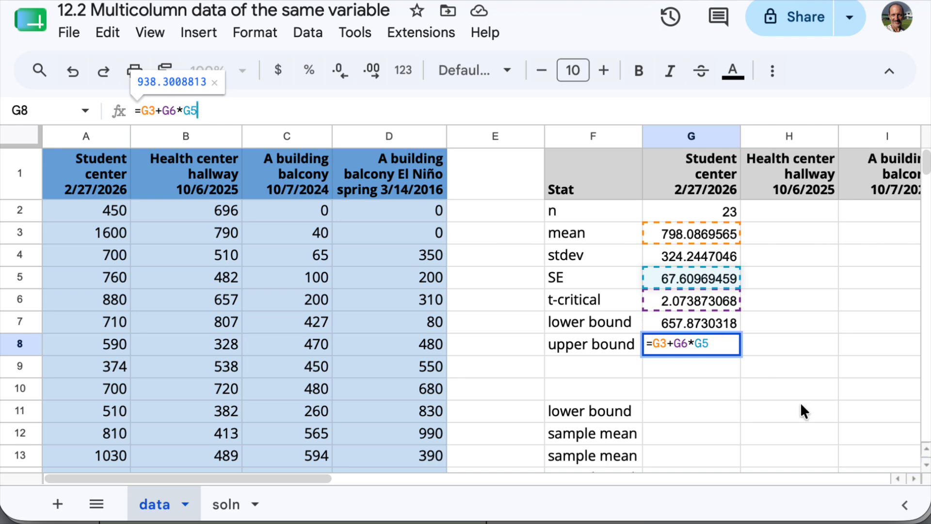
pyautogui.press('Return')
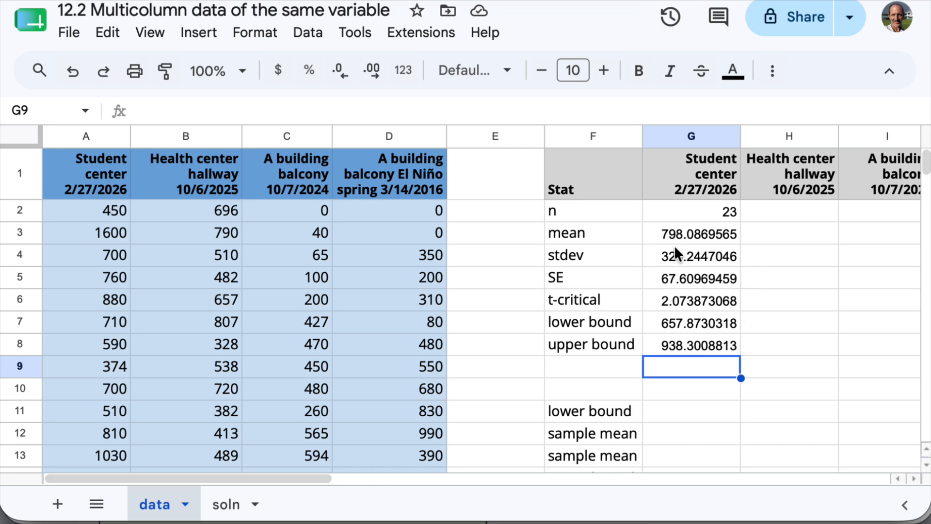
# - Fill the Student center formulas in G2:G8 across to column J for the other three samples
pyautogui.moveTo(306, 477); pyautogui.dragTo(384, 474)
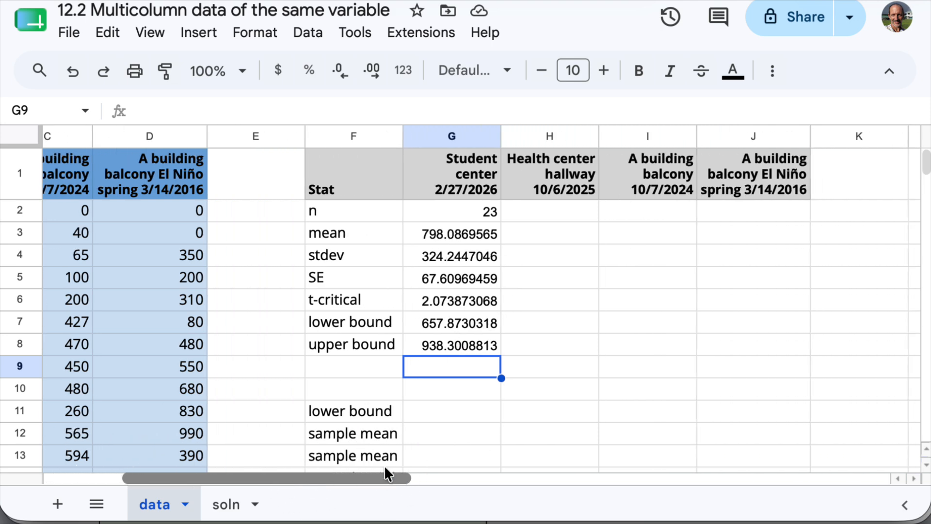
pyautogui.click(477, 223)
pyautogui.moveTo(477, 211); pyautogui.dragTo(742, 330)
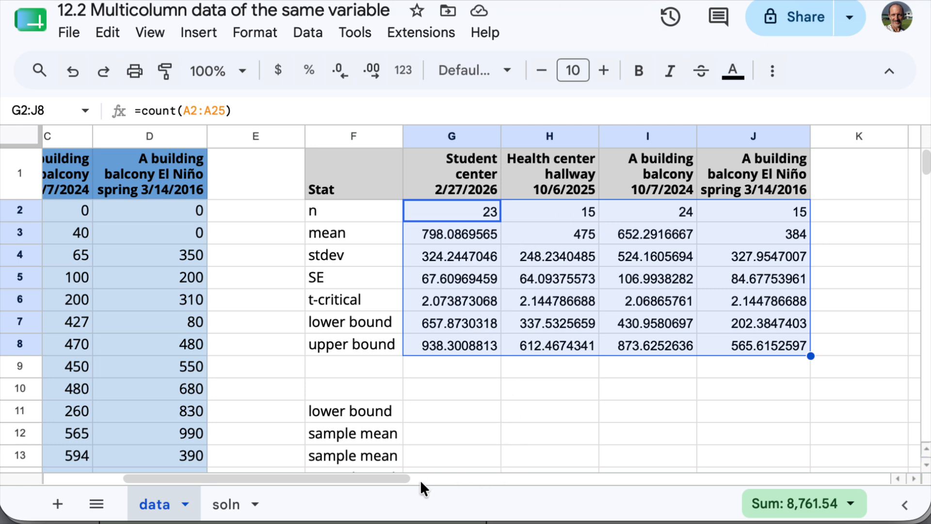
# - Review the sample sizes, means and confidence interval bounds of the four samples, and look at the empty summary table below
pyautogui.moveTo(392, 479); pyautogui.dragTo(443, 478)
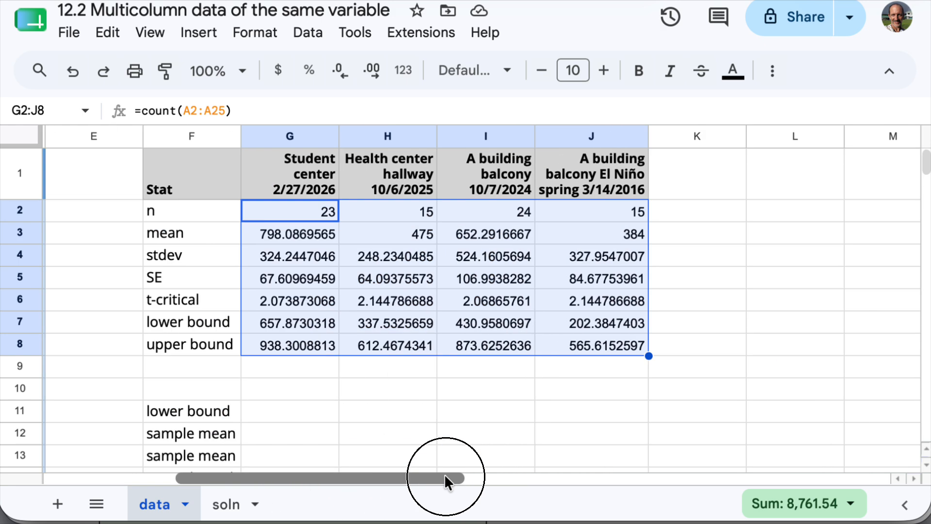
pyautogui.click(519, 210)
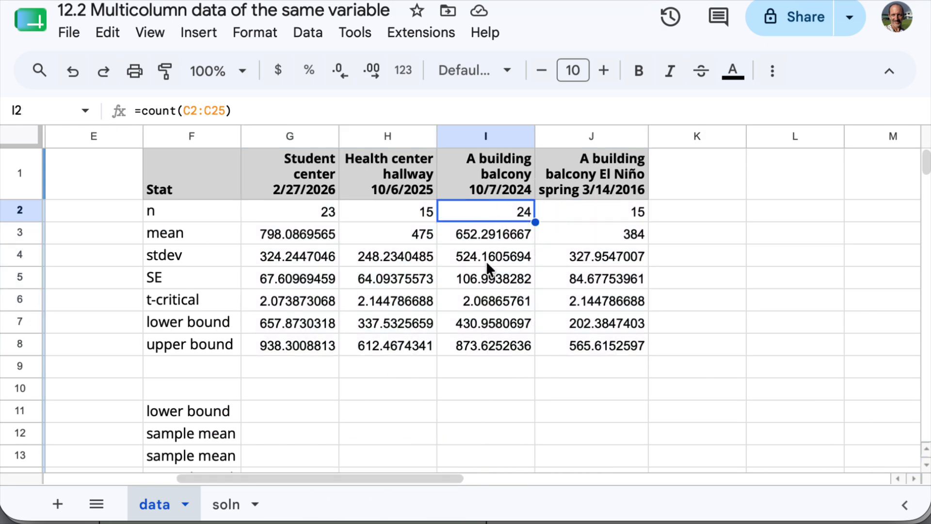
pyautogui.moveTo(309, 240); pyautogui.dragTo(589, 234)
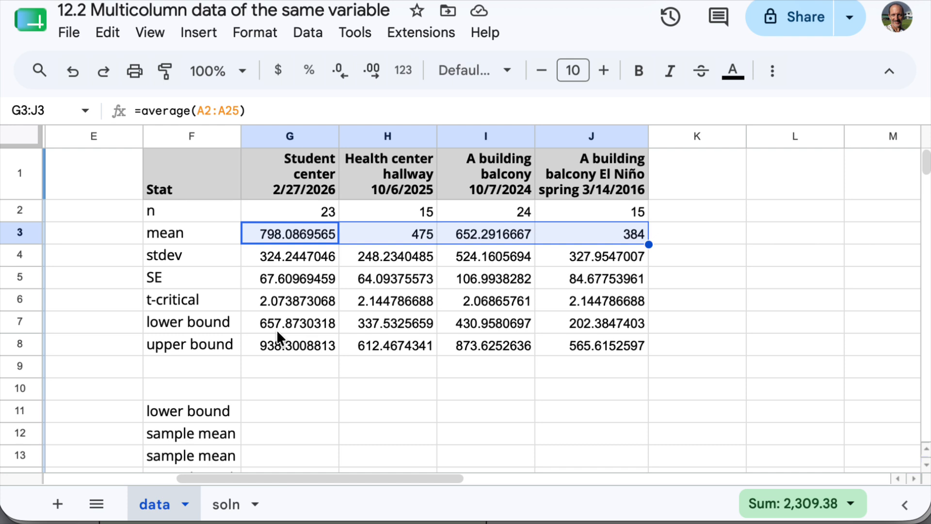
pyautogui.moveTo(314, 328); pyautogui.dragTo(320, 343)
pyautogui.moveTo(383, 325); pyautogui.dragTo(482, 344)
pyautogui.moveTo(582, 325); pyautogui.dragTo(592, 342)
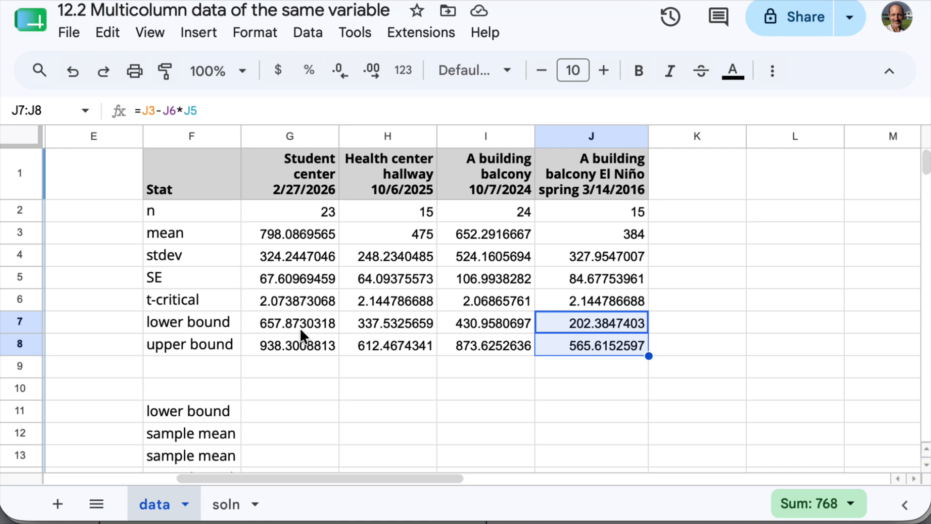
pyautogui.moveTo(300, 327); pyautogui.dragTo(574, 340)
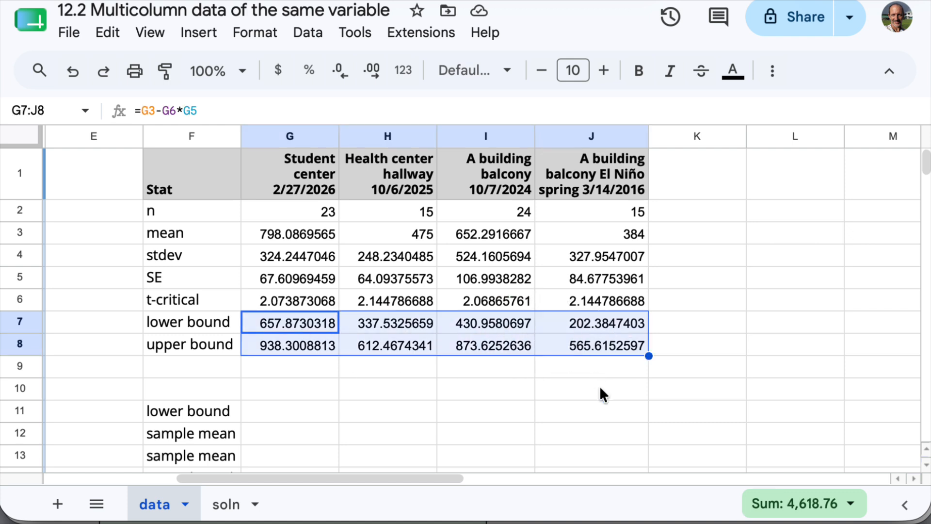
pyautogui.scroll(-1, 600, 385)
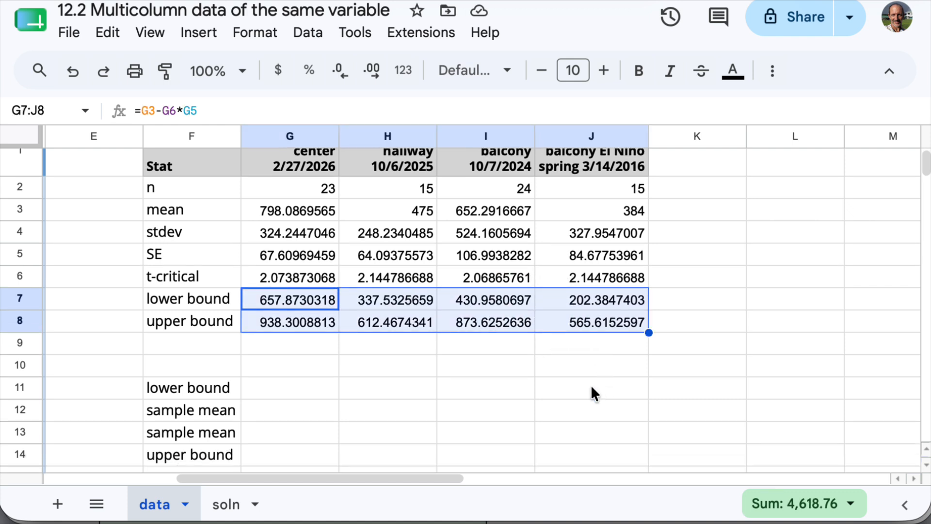
# - Copy the sample headings in G1:J1 and paste them as values only into G10:J10
pyautogui.scroll(1, 479, 290)
pyautogui.moveTo(330, 187); pyautogui.dragTo(553, 192)
pyautogui.hotkey('ctrl', 'c')
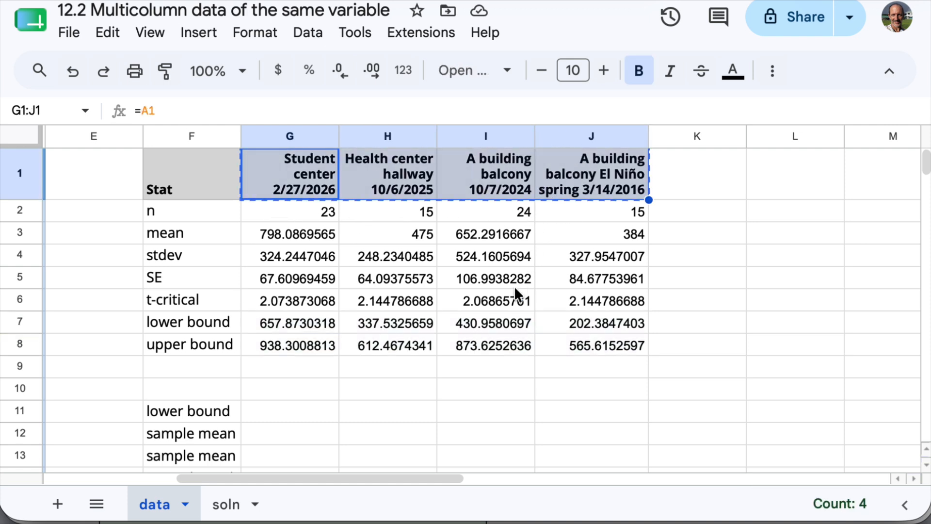
pyautogui.click(293, 390)
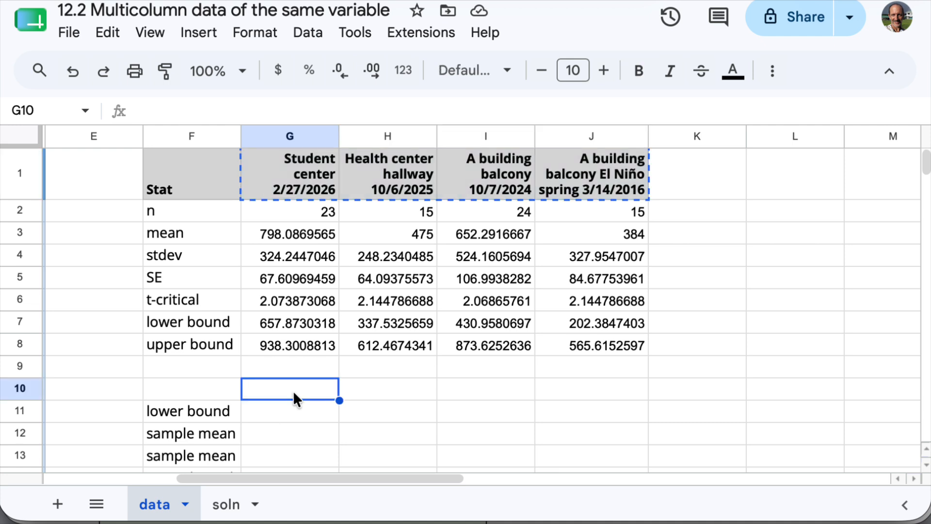
pyautogui.hotkey('ctrl', 'v')
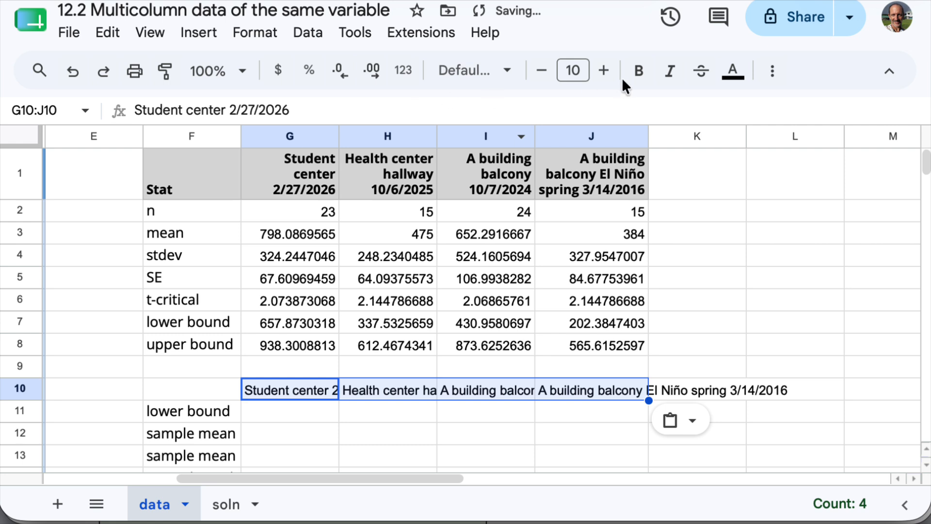
# - Format the headings in G10:J10 with wrapped text, right alignment and bold
pyautogui.click(772, 71)
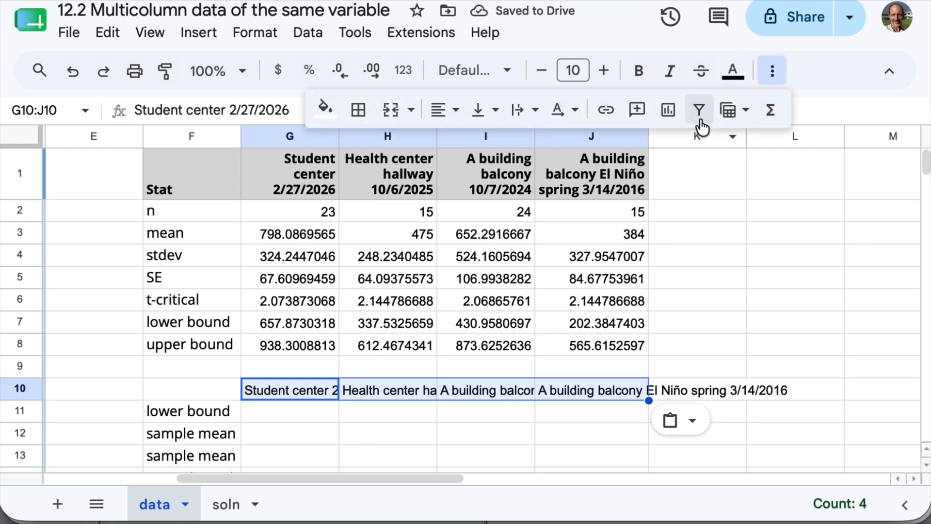
pyautogui.click(536, 112)
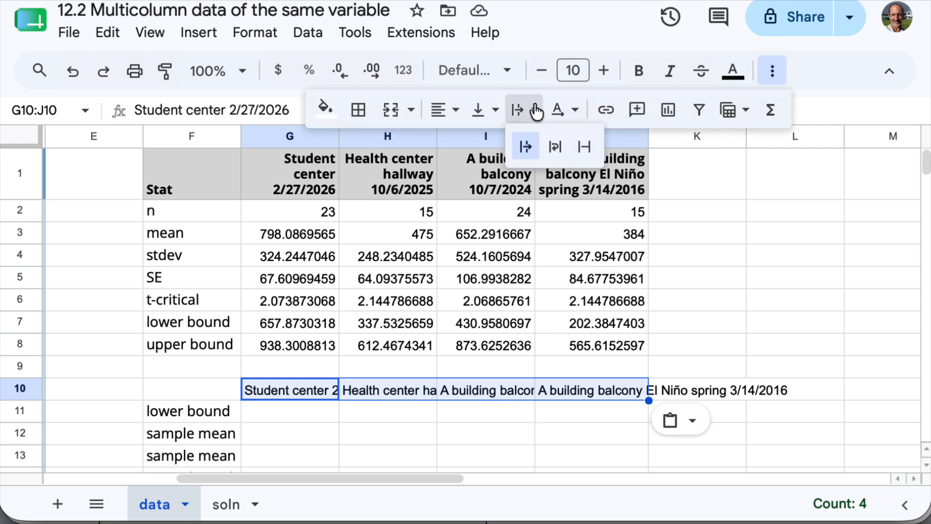
pyautogui.click(555, 147)
pyautogui.scroll(-1, 587, 335)
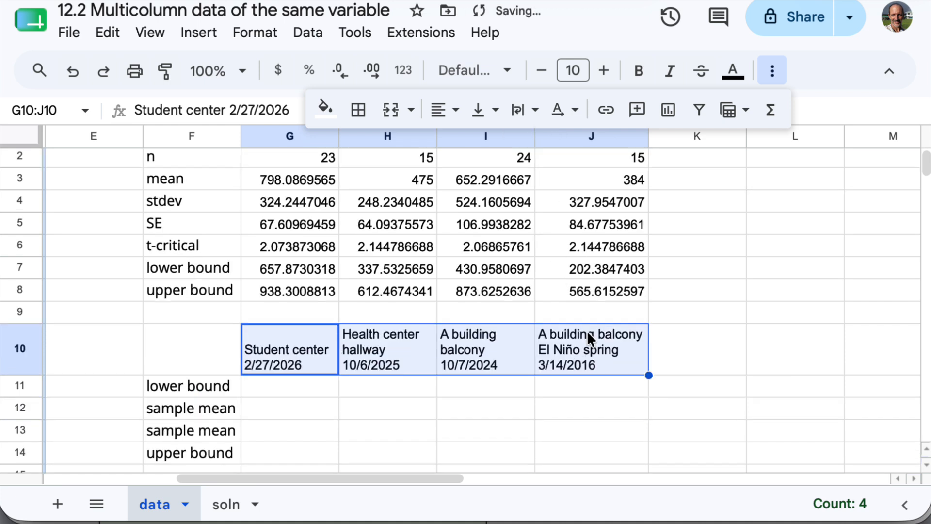
pyautogui.click(443, 110)
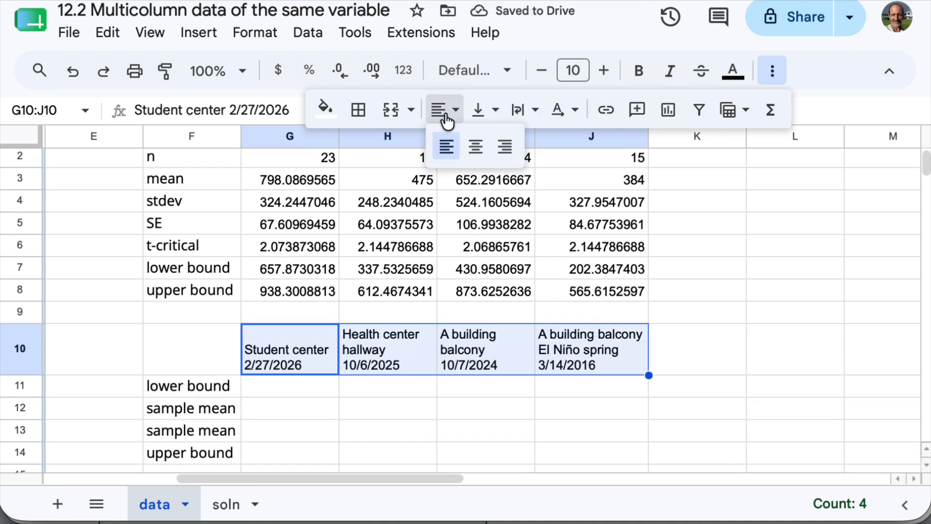
pyautogui.click(503, 149)
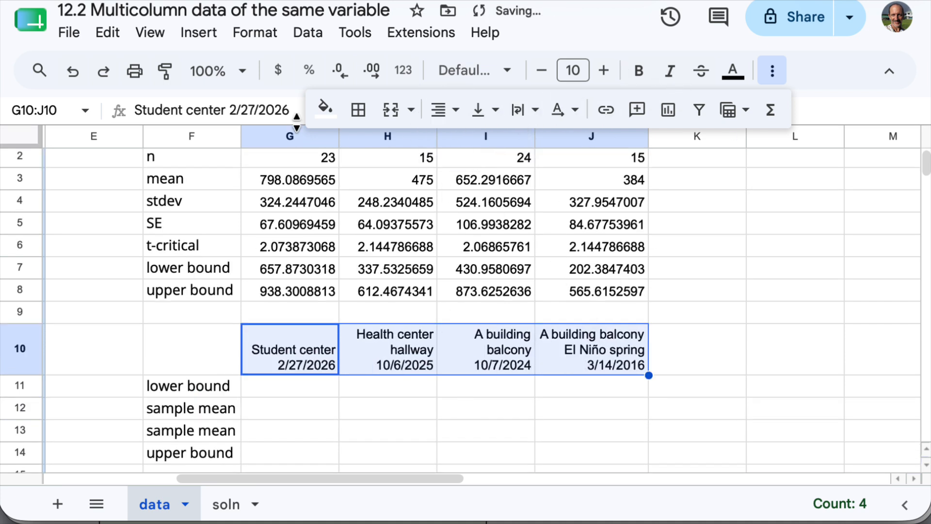
pyautogui.click(635, 73)
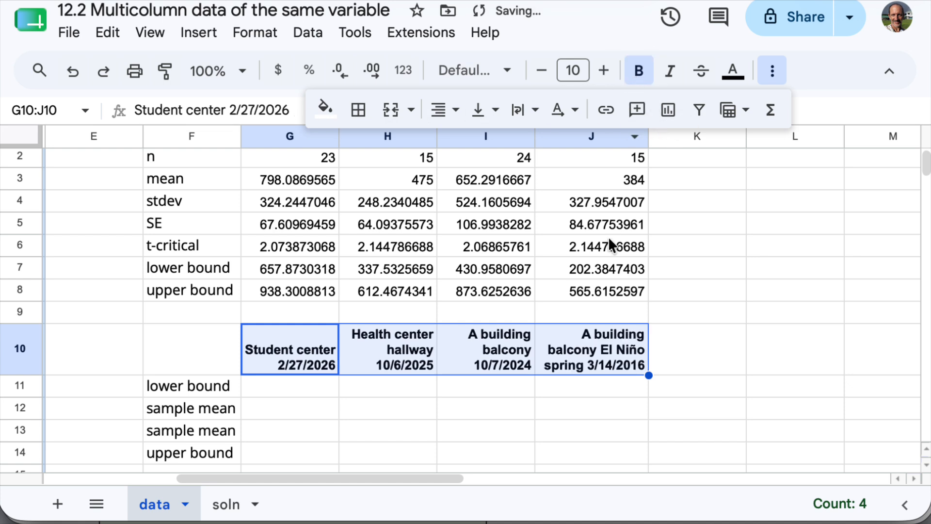
# - Link the Student center lower bound in G11 to the calculated one with =G7
pyautogui.scroll(-3, 608, 239)
pyautogui.click(336, 226)
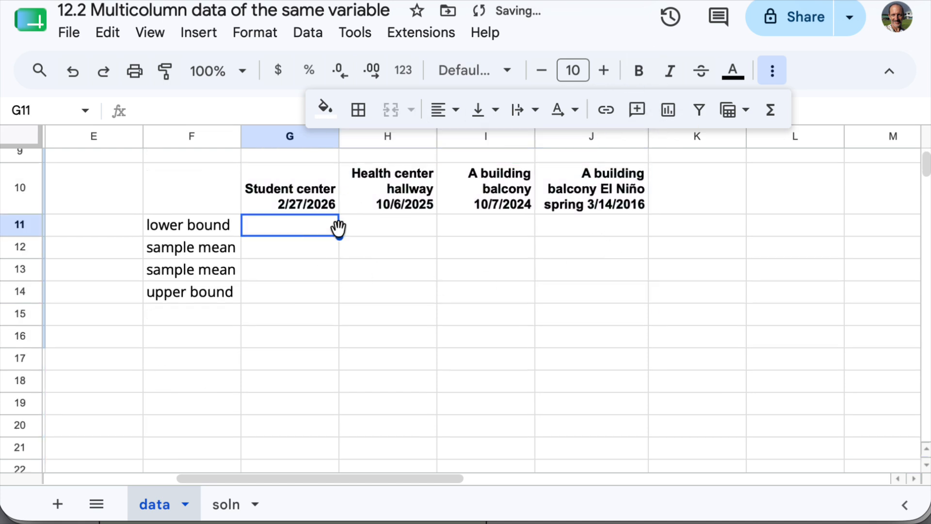
pyautogui.write('=')
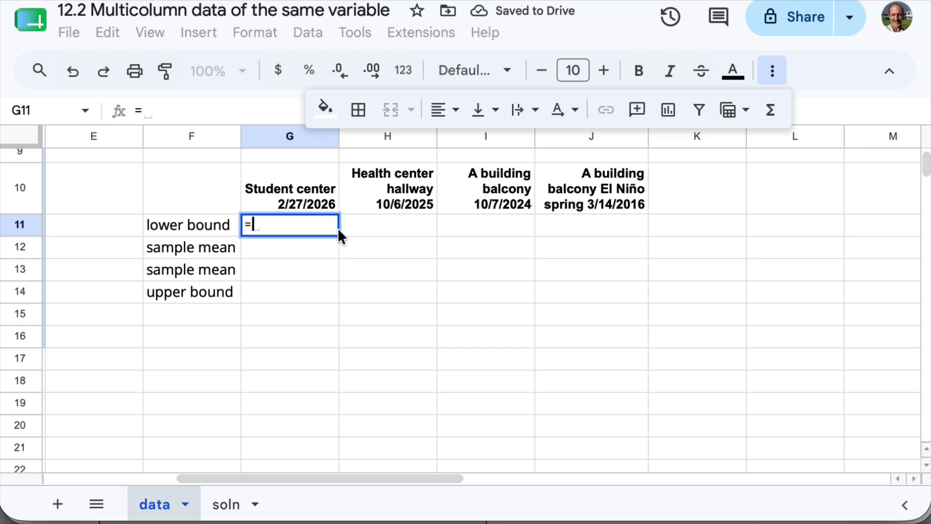
pyautogui.scroll(5, 307, 345)
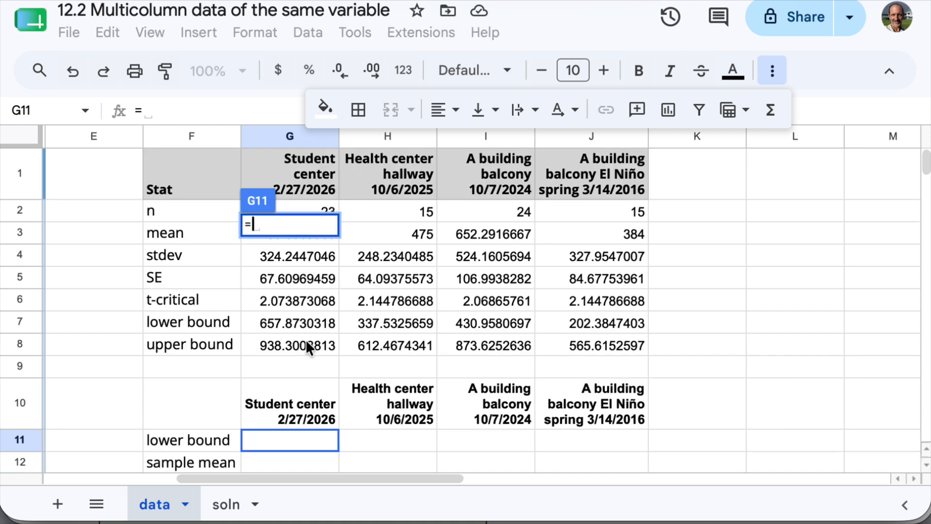
pyautogui.click(299, 321)
pyautogui.press('Return')
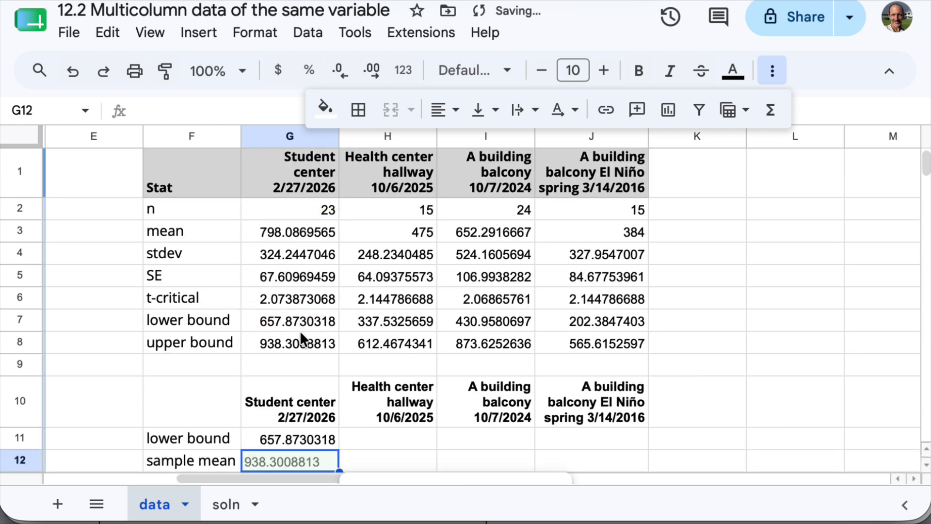
# - Link the first Student center sample mean in G12 to the calculated mean with =G3
pyautogui.write('=')
pyautogui.click(285, 231)
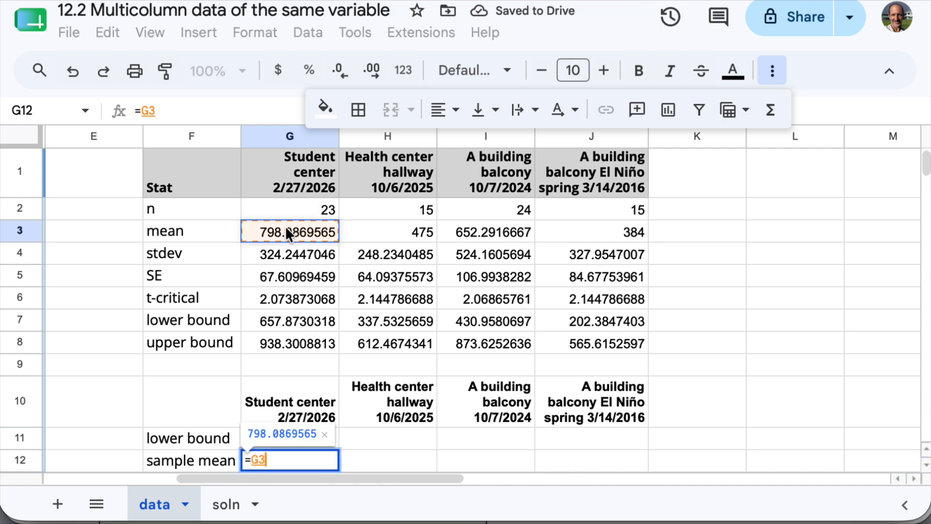
pyautogui.press('Return')
# - Link the second Student center sample mean in G13 to the same calculated mean with =G3
pyautogui.scroll(-2, 346, 322)
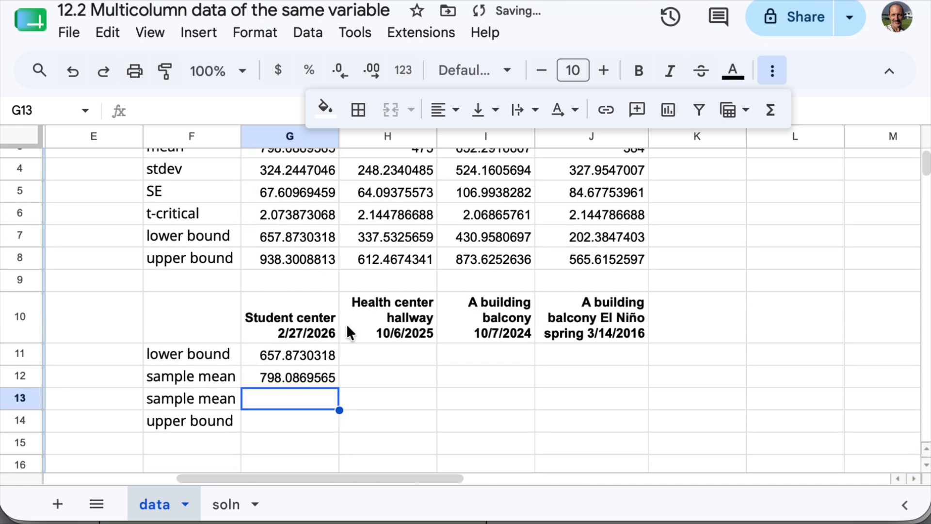
pyautogui.moveTo(177, 376); pyautogui.dragTo(175, 392)
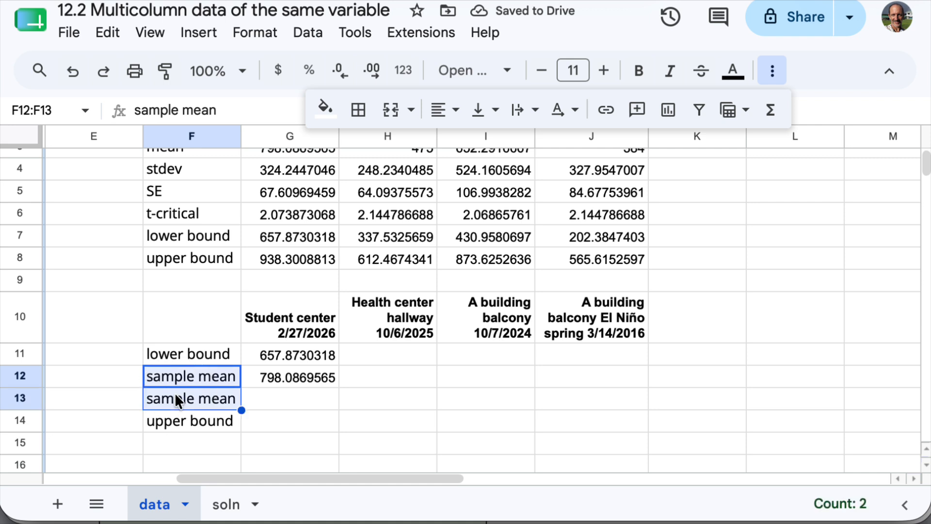
pyautogui.click(279, 393)
pyautogui.write('=')
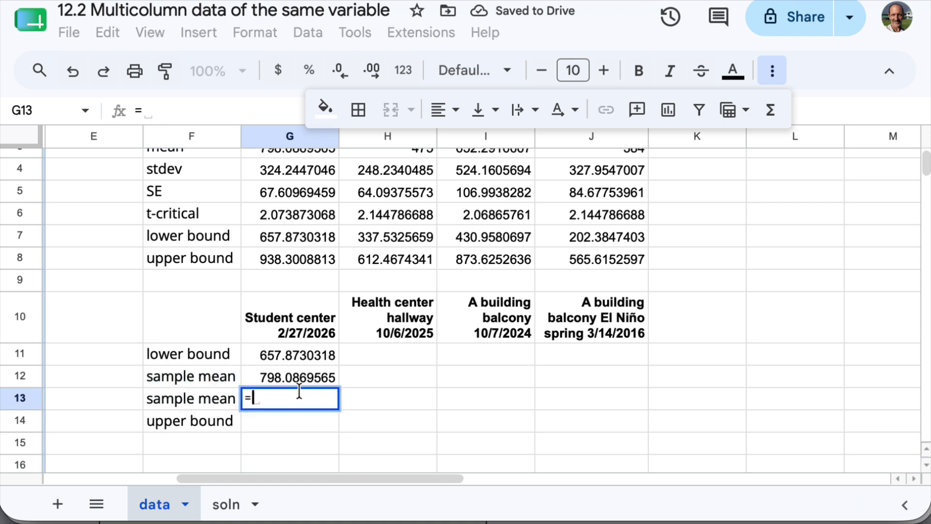
pyautogui.scroll(2, 336, 351)
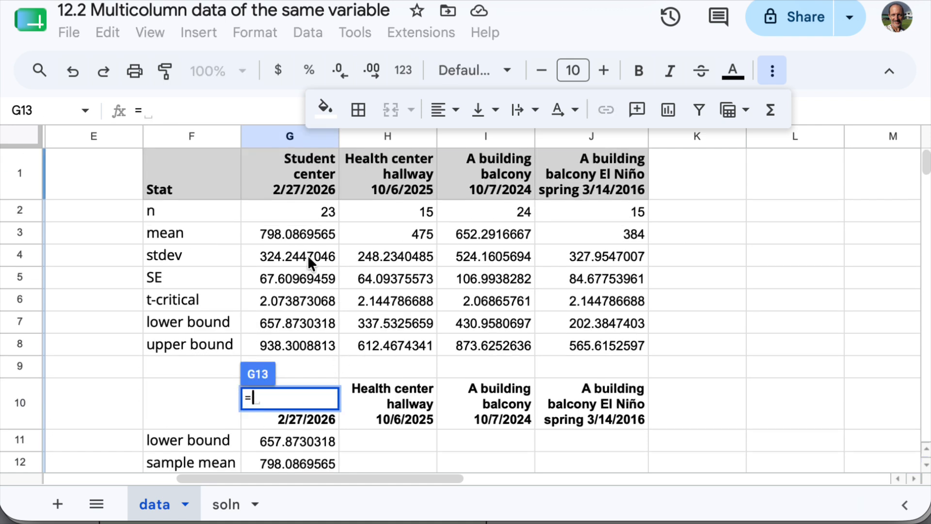
pyautogui.click(307, 239)
pyautogui.press('Return')
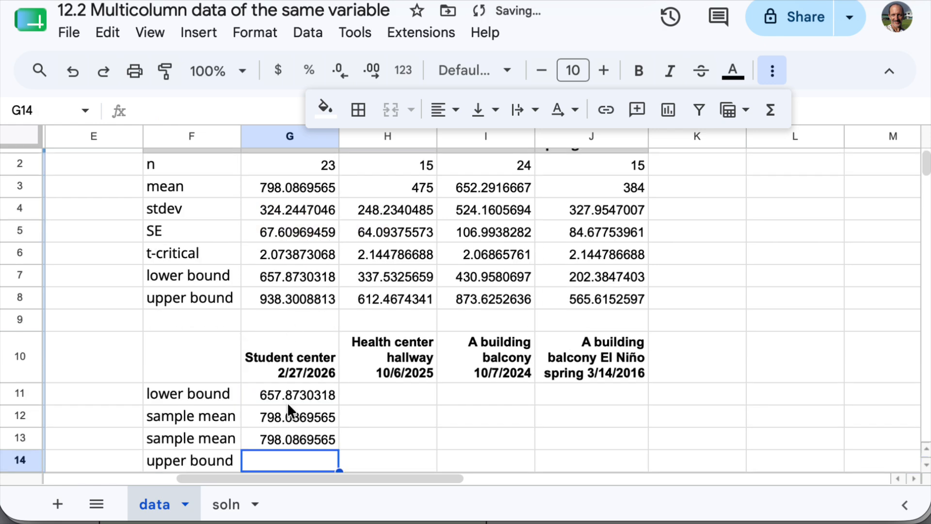
# - Link the Student center upper bound in G14 to the calculated one with =G8
pyautogui.write('=')
pyautogui.click(254, 295)
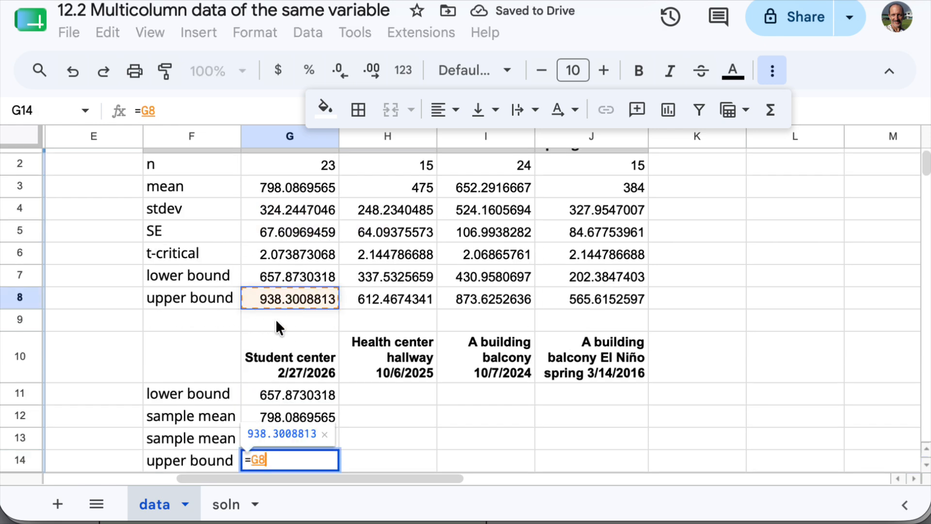
pyautogui.press('Return')
# - Review the four Student center links in G11:G14 and fill them across to column J for the other three samples
pyautogui.click(307, 392)
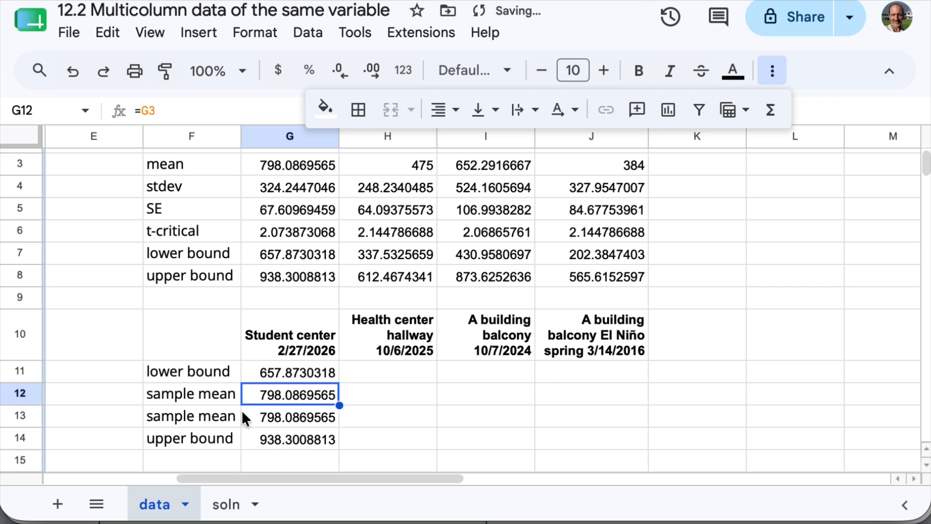
pyautogui.click(219, 403)
pyautogui.moveTo(217, 401); pyautogui.dragTo(315, 417)
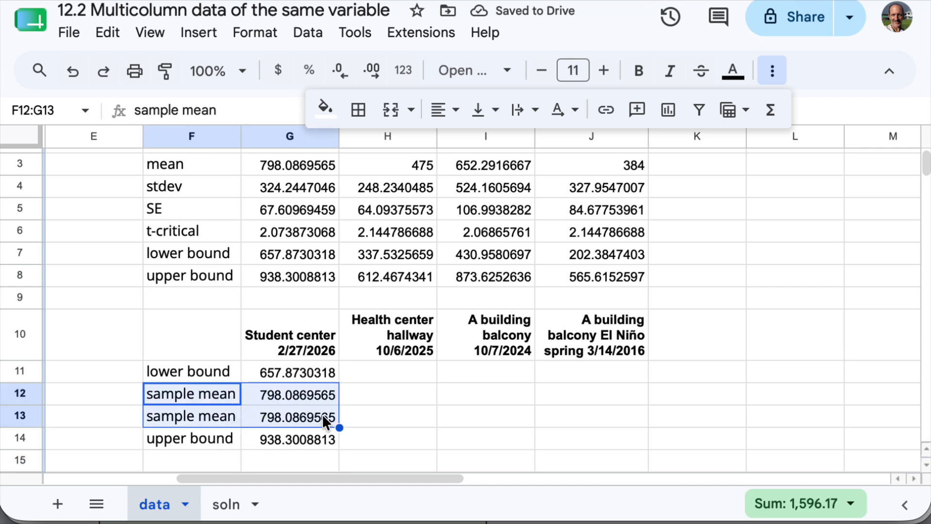
pyautogui.moveTo(312, 373); pyautogui.dragTo(310, 426)
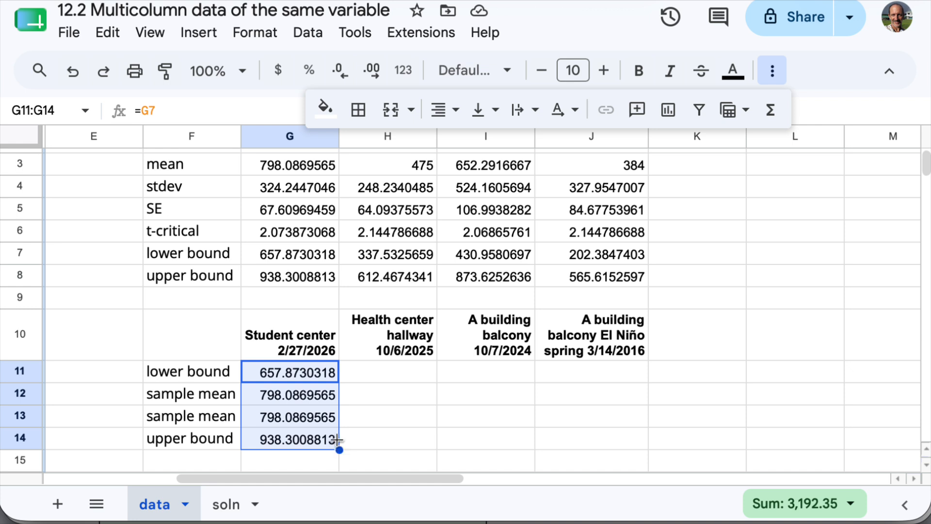
pyautogui.click(299, 376)
pyautogui.click(298, 394)
pyautogui.click(297, 416)
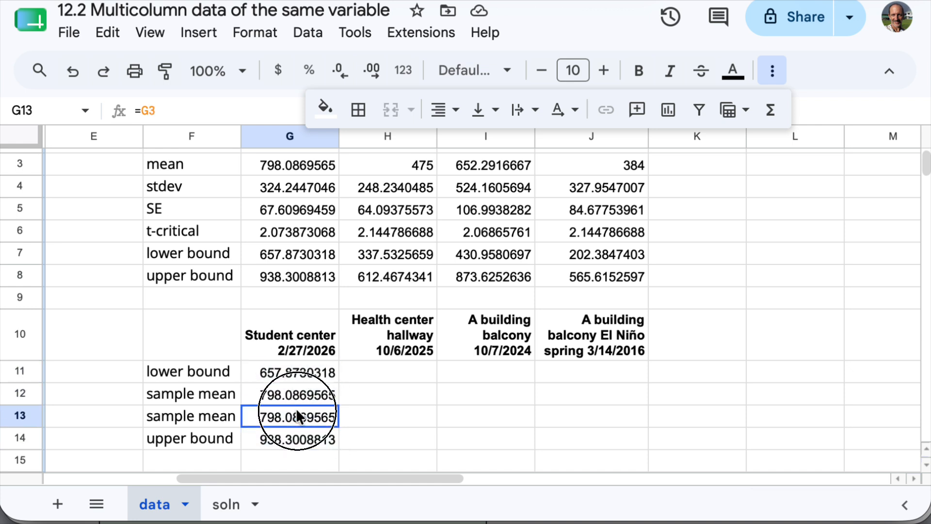
pyautogui.click(298, 437)
pyautogui.moveTo(312, 376); pyautogui.dragTo(592, 409)
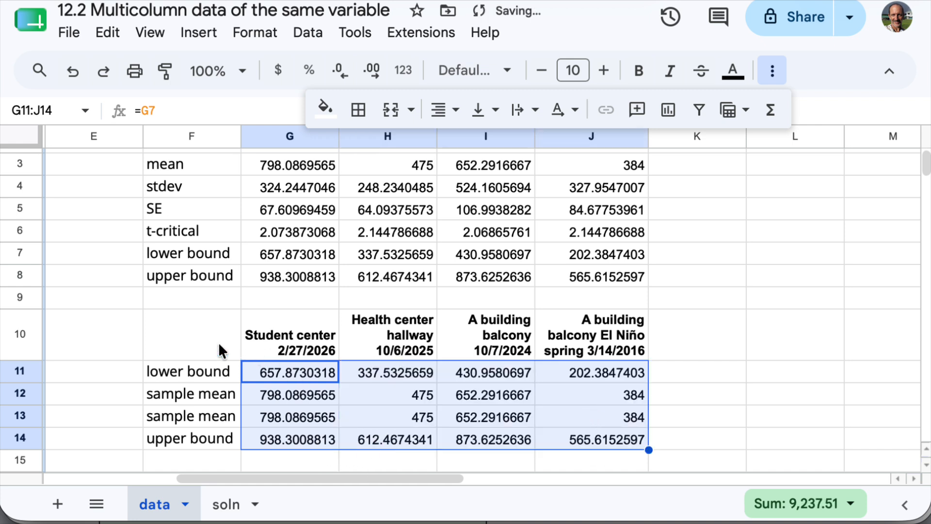
# - Insert a chart from the summary table F10:J14 and set its chart type to Candlestick chart
pyautogui.moveTo(219, 344); pyautogui.dragTo(618, 439)
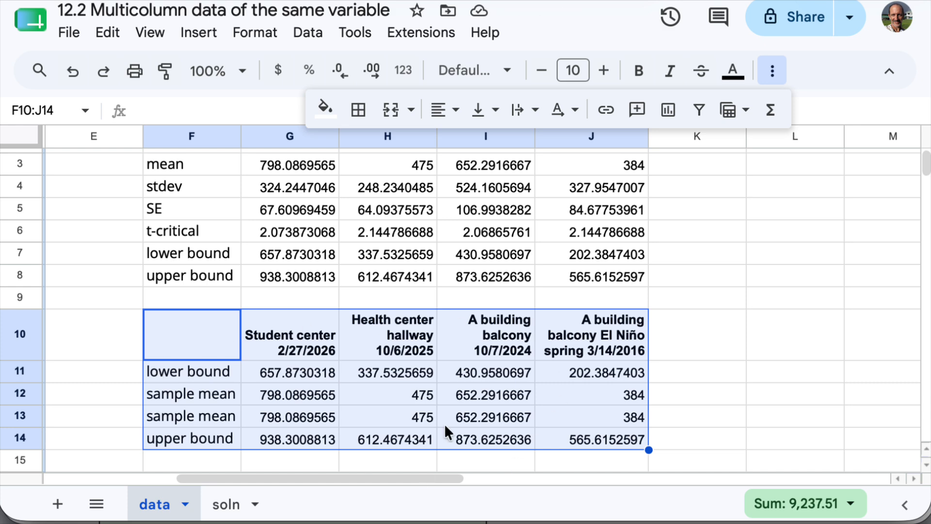
pyautogui.click(667, 114)
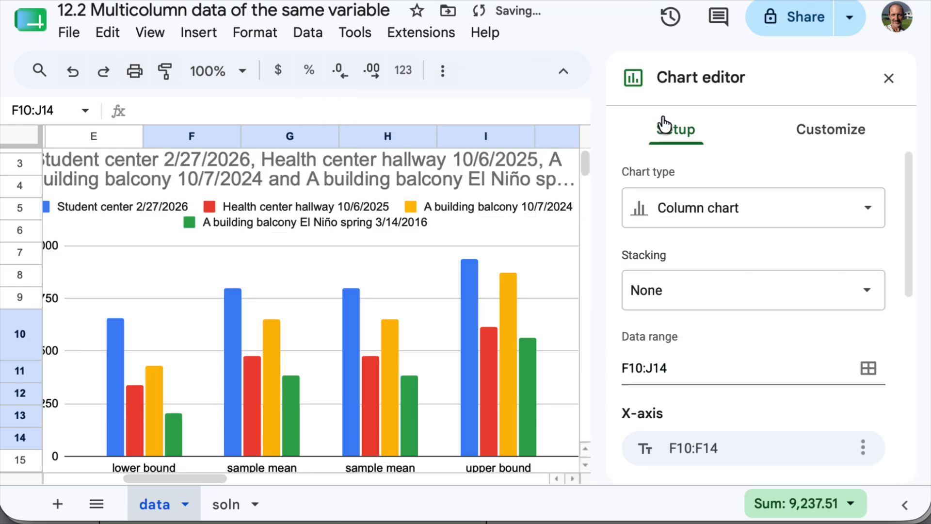
pyautogui.click(725, 210)
pyautogui.moveTo(890, 261); pyautogui.dragTo(897, 419)
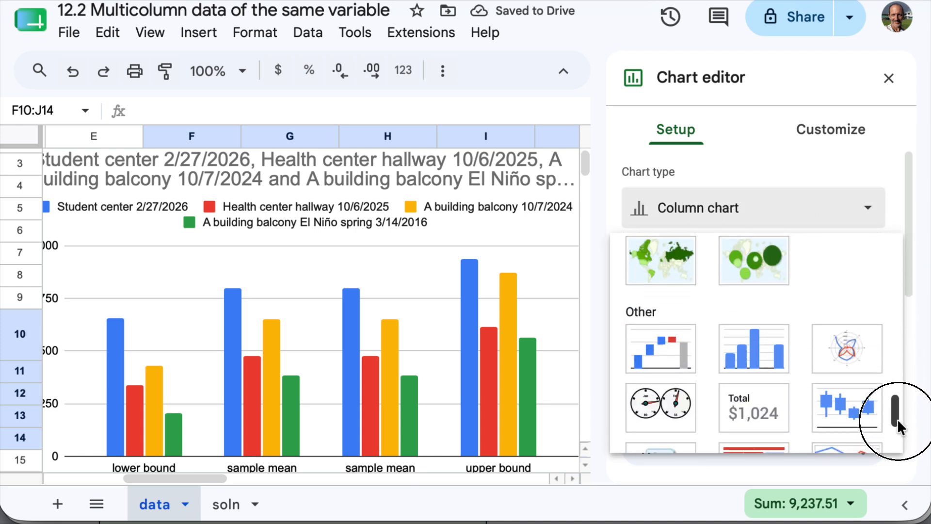
pyautogui.click(852, 416)
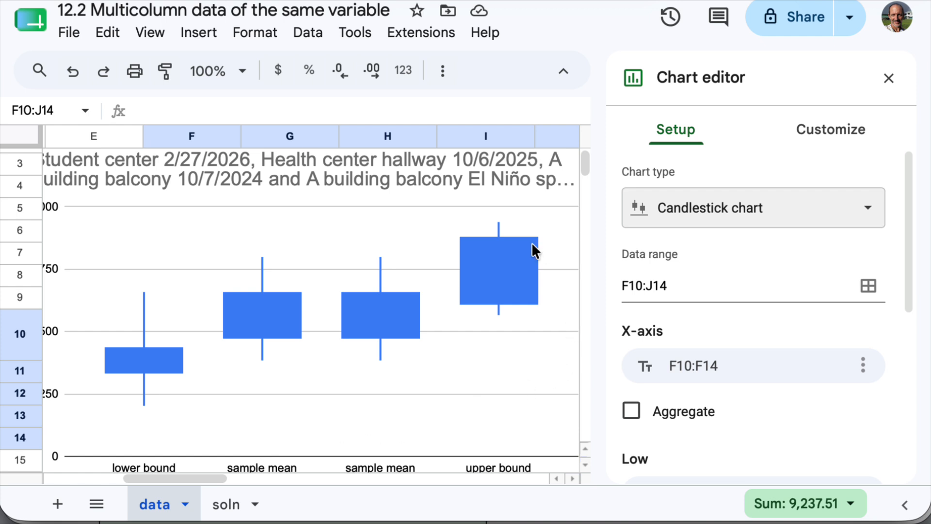
# - Switch the candlestick chart's rows and columns so each sample forms one candlestick, and close the chart editor
pyautogui.moveTo(907, 311); pyautogui.dragTo(914, 466)
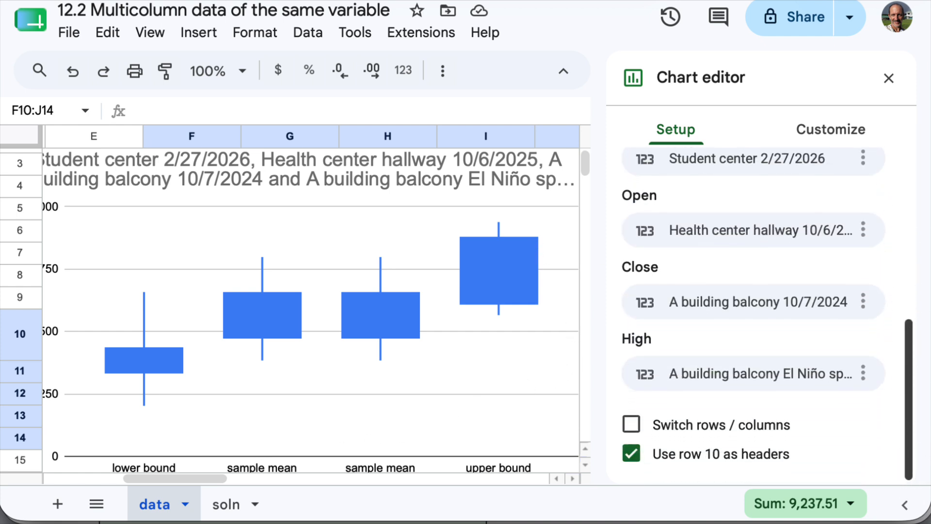
pyautogui.click(690, 432)
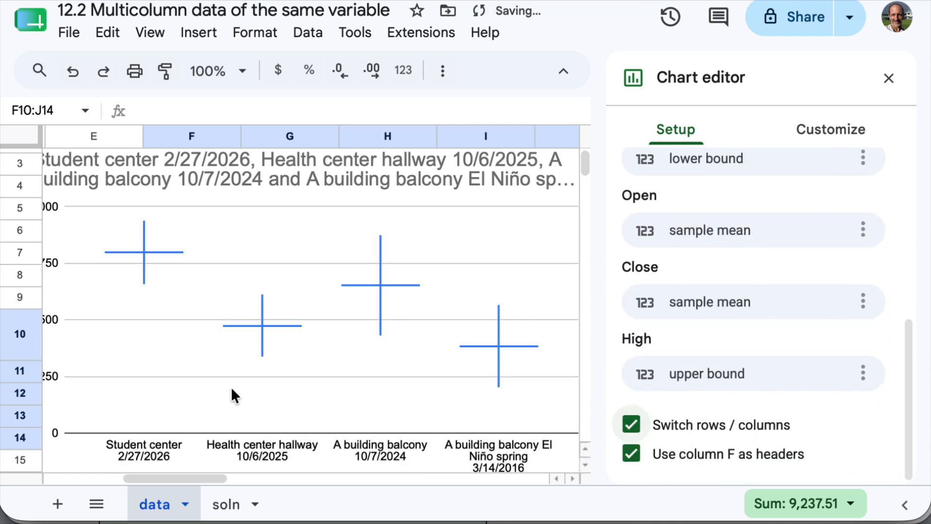
pyautogui.click(889, 77)
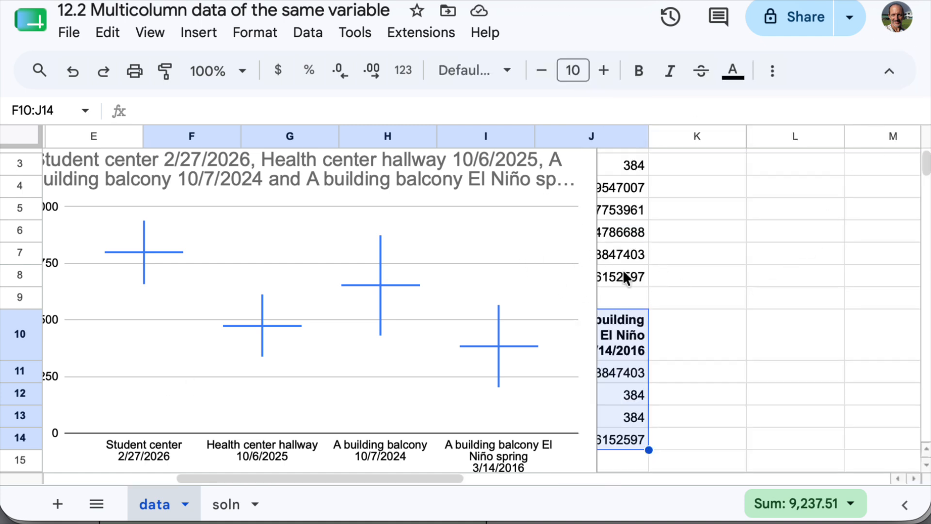
# - Shrink the candlestick chart slightly and move it beside the data tables, over columns K to P
pyautogui.click(323, 192)
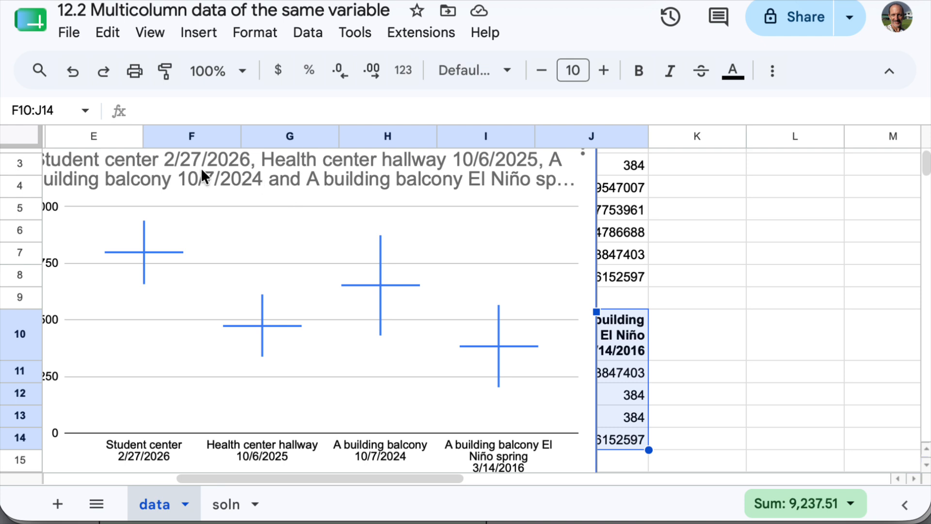
pyautogui.moveTo(201, 168); pyautogui.dragTo(354, 150)
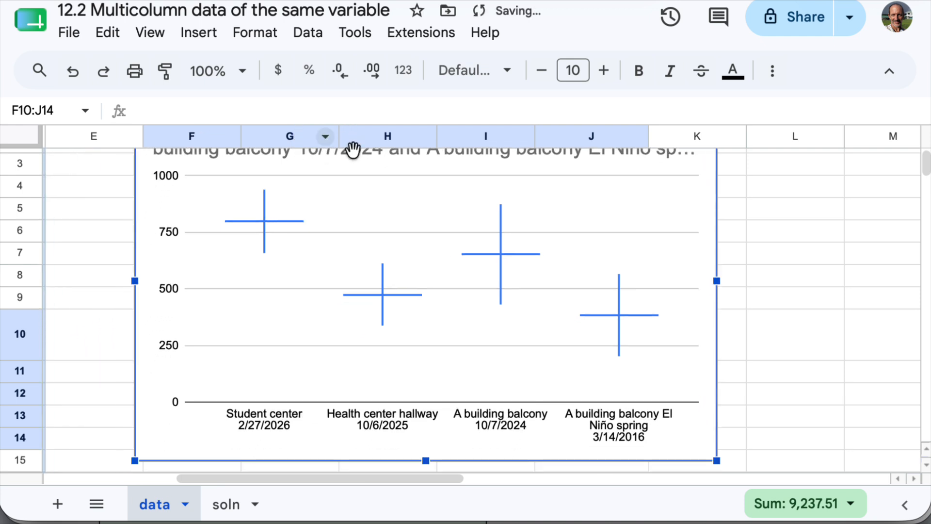
pyautogui.moveTo(717, 460); pyautogui.dragTo(656, 423)
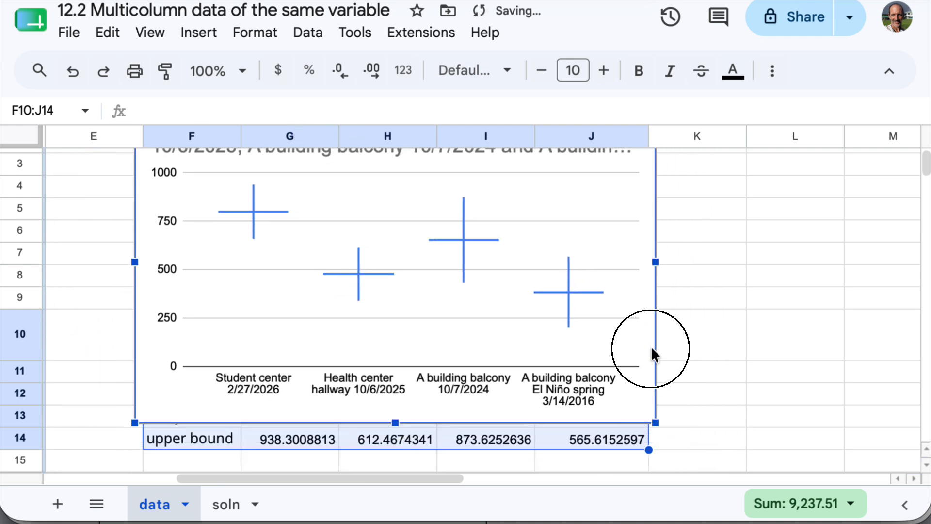
pyautogui.moveTo(476, 200); pyautogui.dragTo(703, 257)
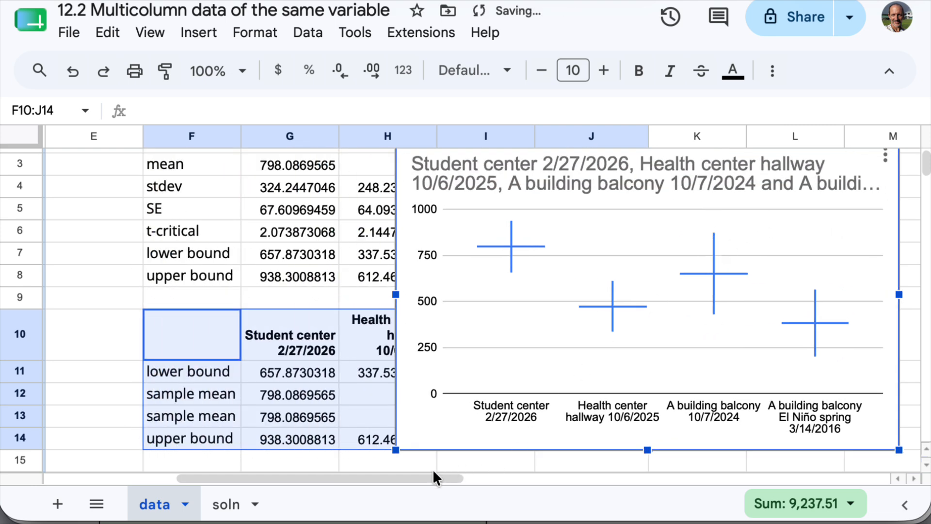
pyautogui.moveTo(433, 475); pyautogui.dragTo(534, 478)
pyautogui.moveTo(364, 214); pyautogui.dragTo(649, 213)
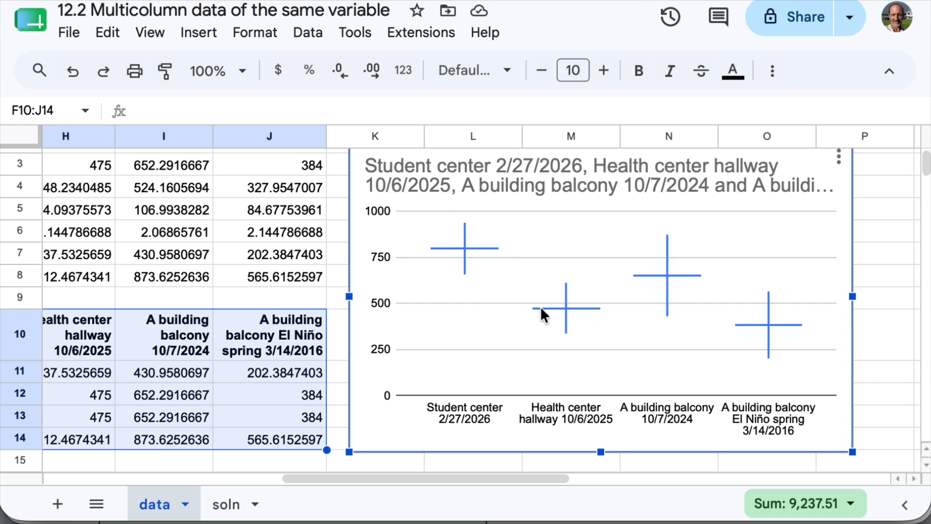
# - Examine the four samples' confidence intervals in the candlestick chart and compare them with the bounds and means in the summary table
pyautogui.moveTo(566, 309)
pyautogui.moveTo(465, 264)
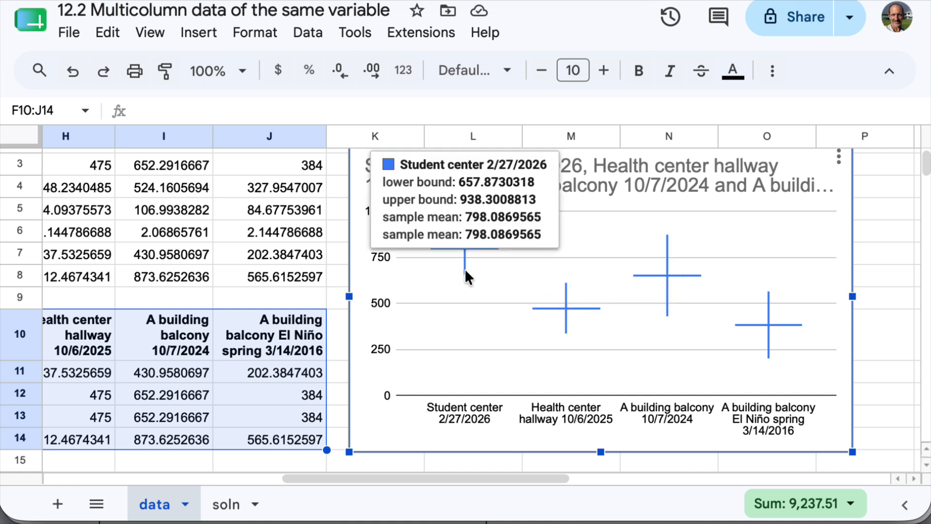
pyautogui.moveTo(567, 293)
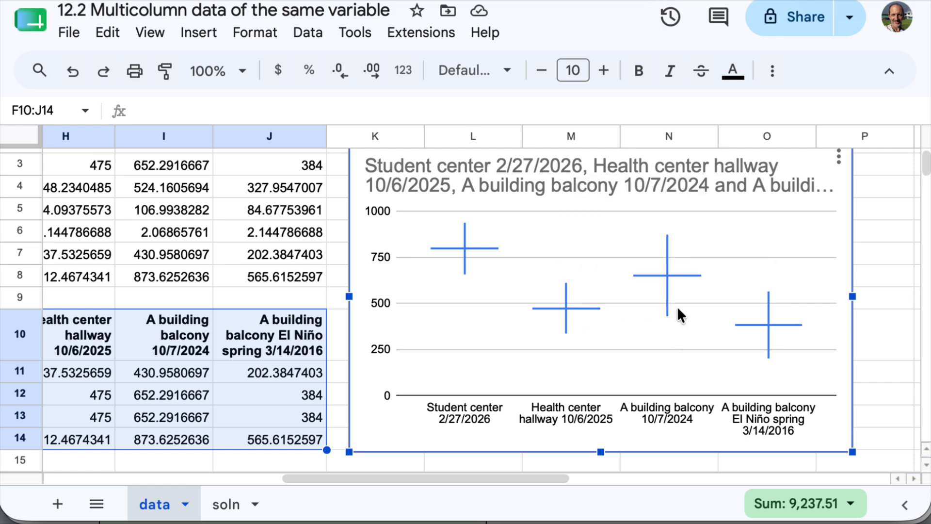
pyautogui.moveTo(667, 301)
pyautogui.moveTo(668, 264)
pyautogui.scroll(-1, 240, 400)
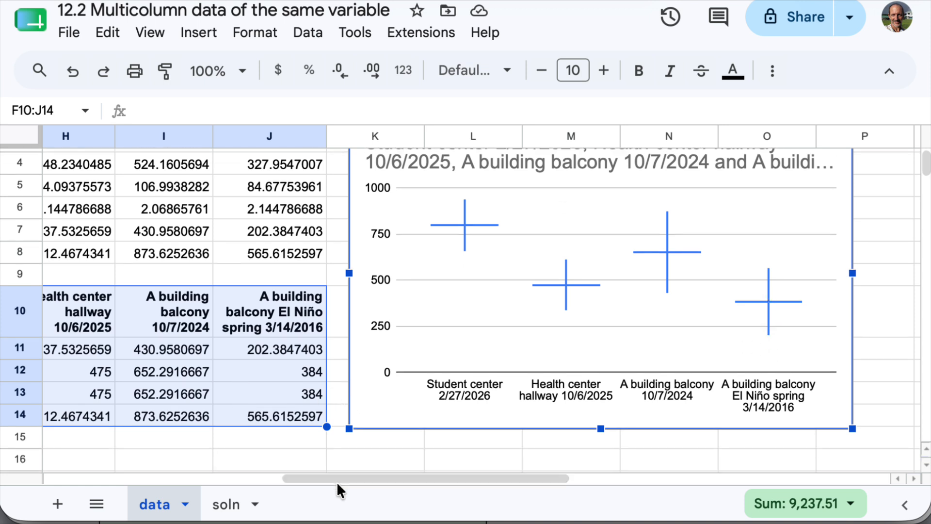
pyautogui.moveTo(338, 479); pyautogui.dragTo(255, 481)
pyautogui.scroll(-1, 357, 423)
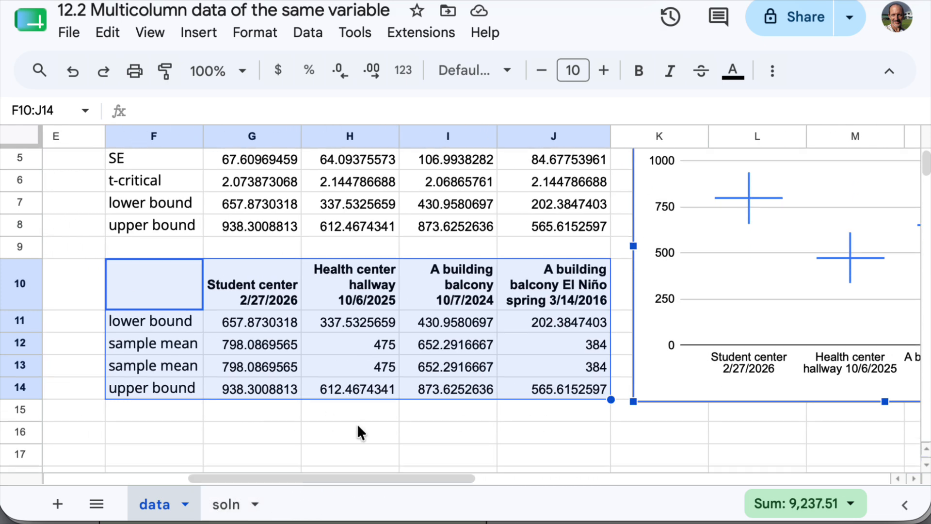
pyautogui.scroll(-1, 357, 432)
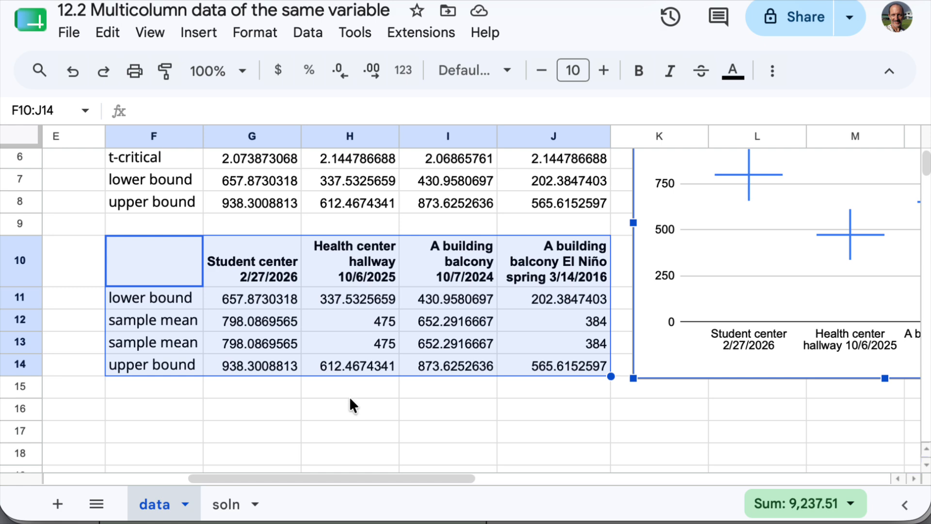
pyautogui.scroll(2, 349, 397)
pyautogui.scroll(1, 349, 395)
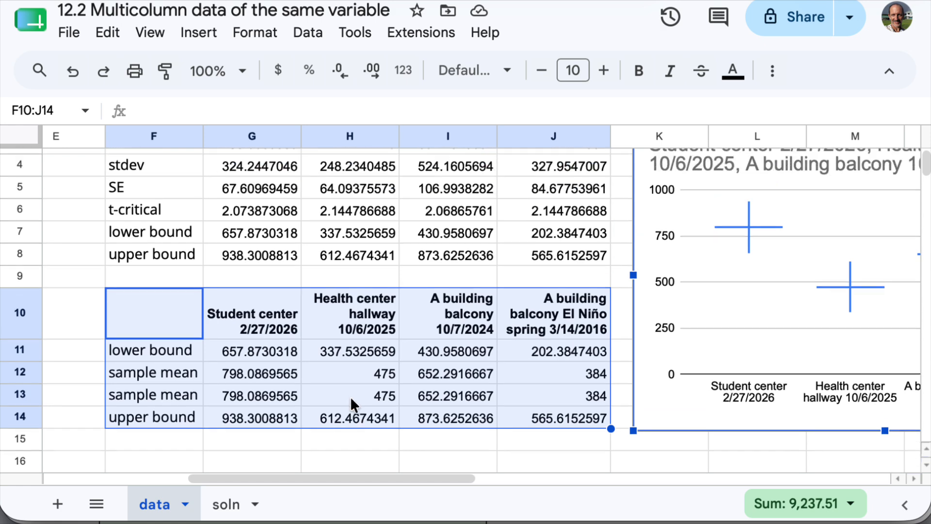
pyautogui.scroll(-5, 331, 463)
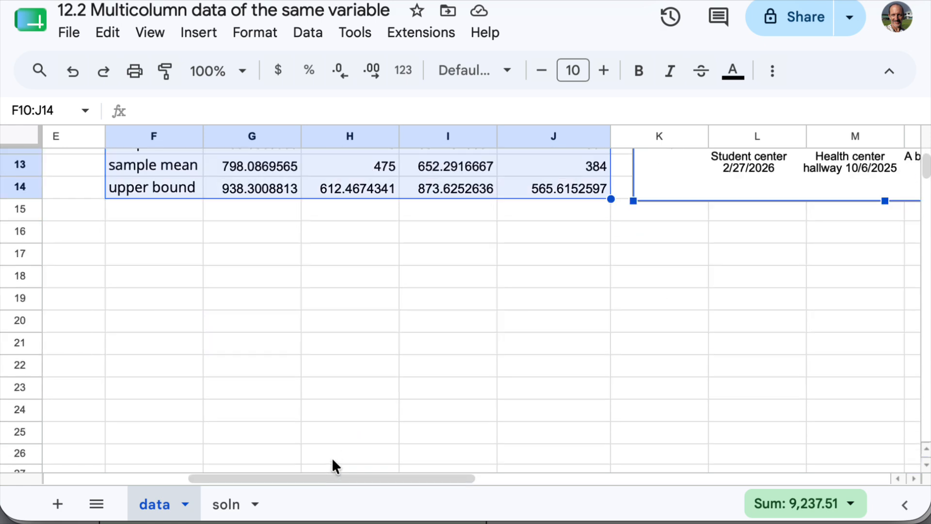
pyautogui.scroll(2, 332, 458)
pyautogui.scroll(1, 333, 461)
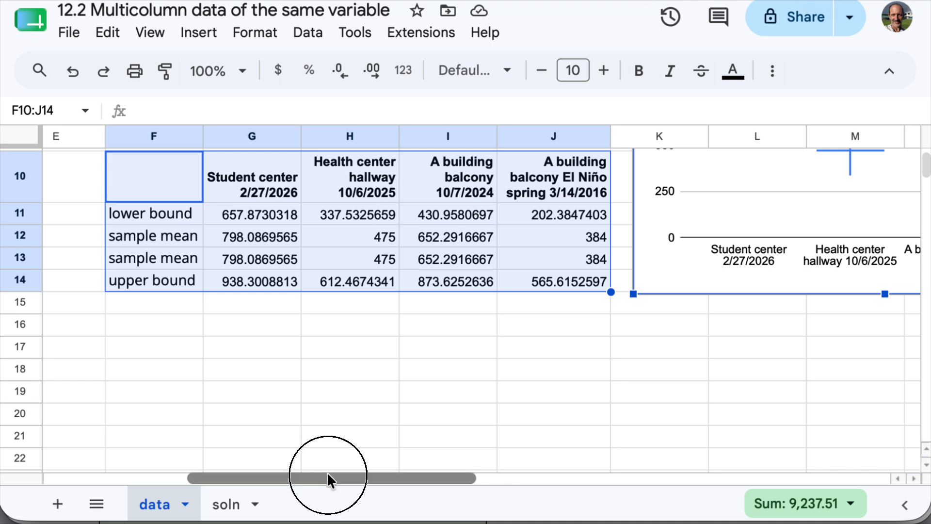
pyautogui.moveTo(327, 472); pyautogui.dragTo(290, 482)
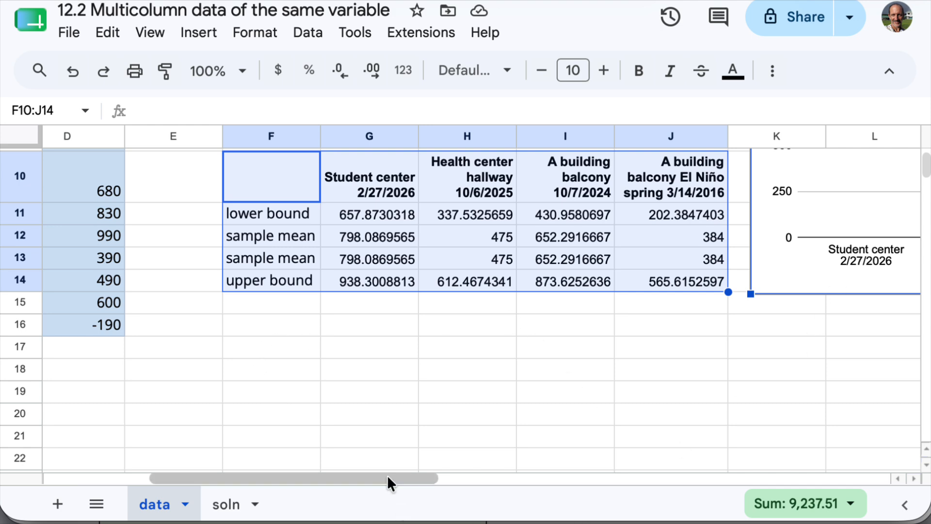
pyautogui.moveTo(387, 478); pyautogui.dragTo(549, 465)
pyautogui.scroll(5, 540, 431)
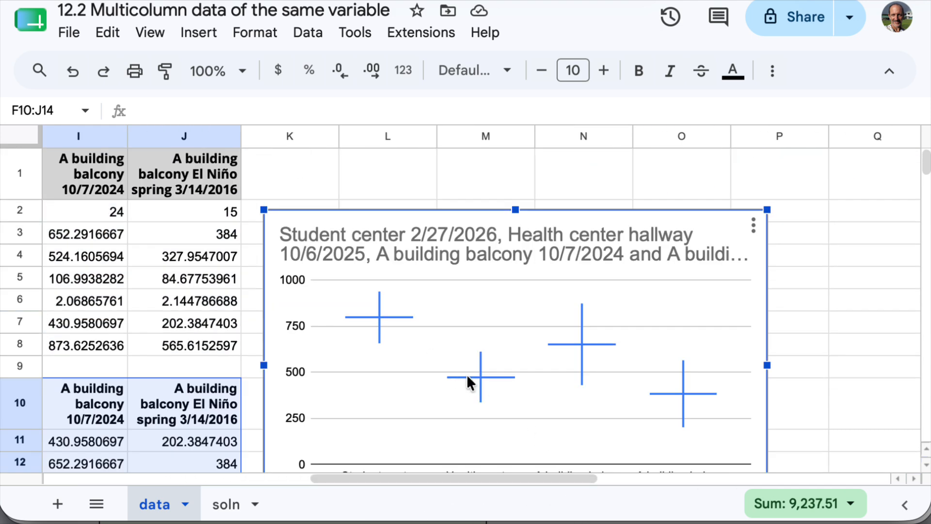
pyautogui.scroll(-3, 485, 386)
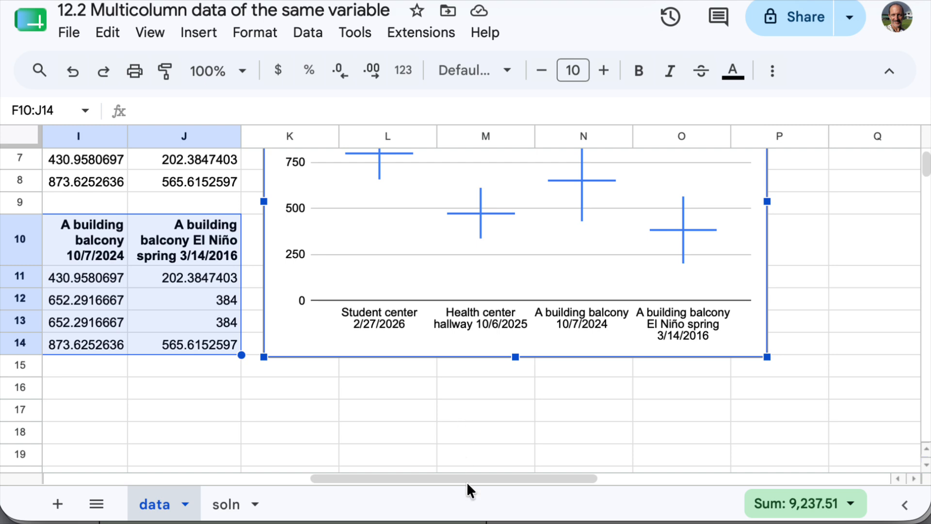
# - Start a TTEST formula in G16 with A2:A24 as the first range and B2:B25 as the second
pyautogui.moveTo(467, 484); pyautogui.dragTo(305, 499)
pyautogui.click(376, 397)
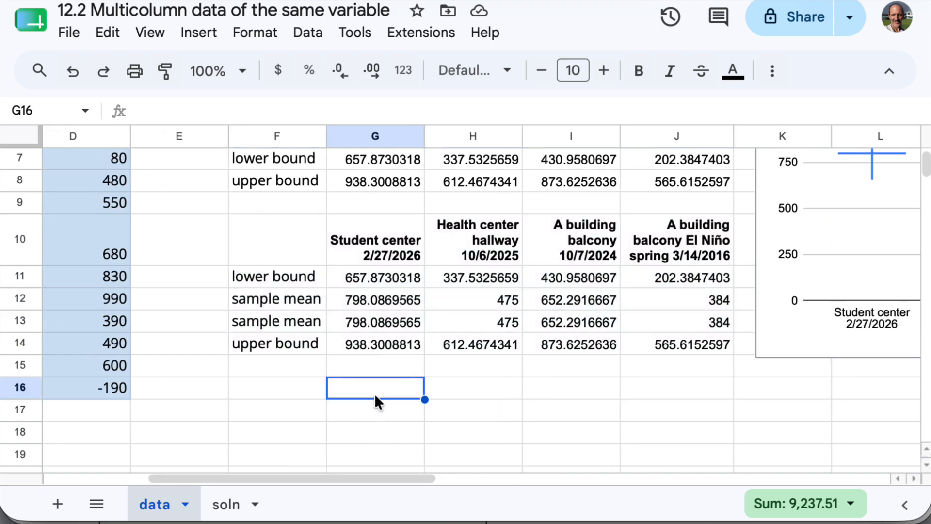
pyautogui.write('=tte')
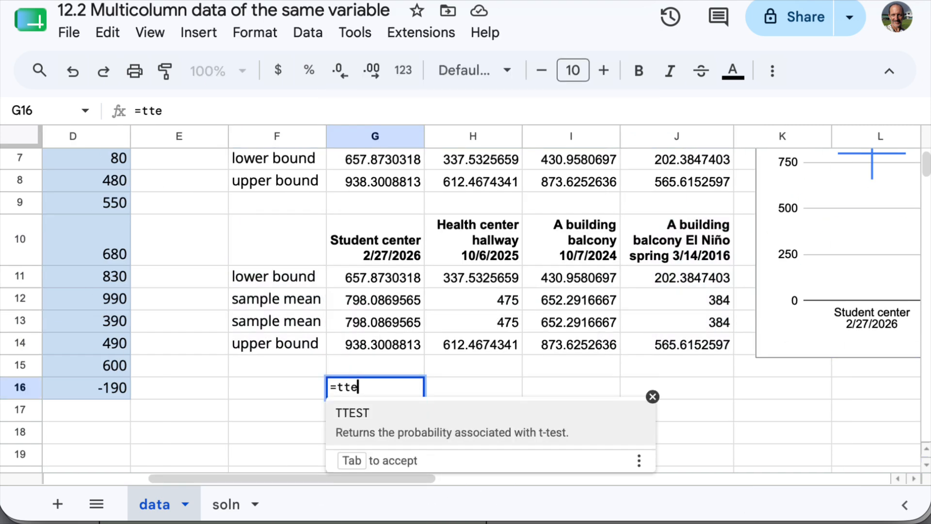
pyautogui.write('st(a')
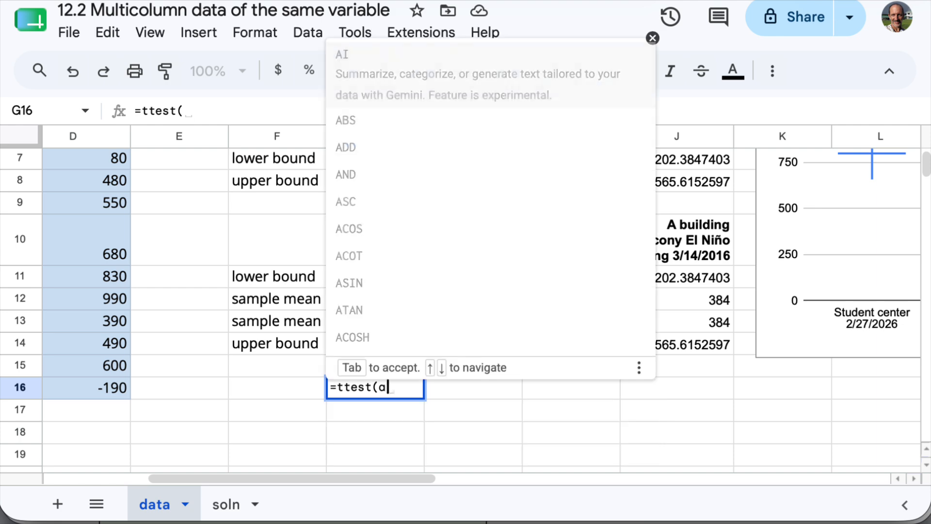
pyautogui.write('2:a25')
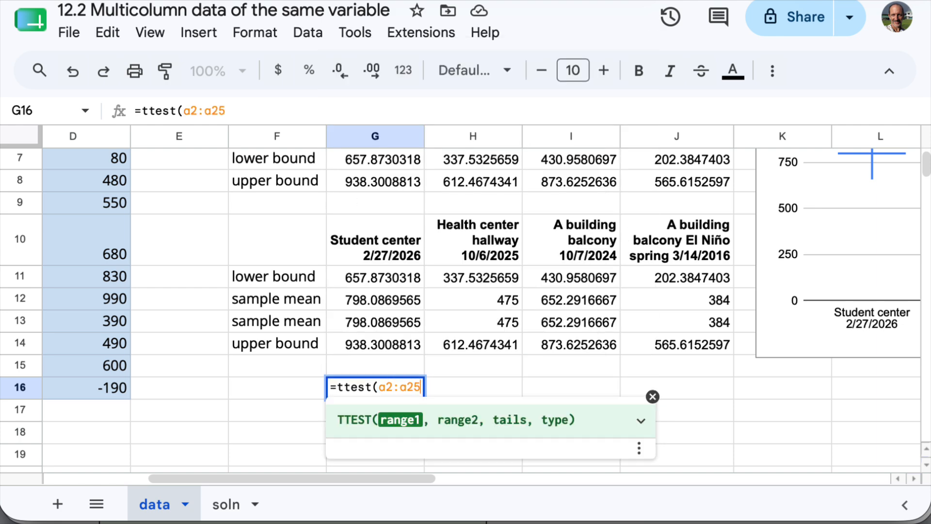
pyautogui.write(',')
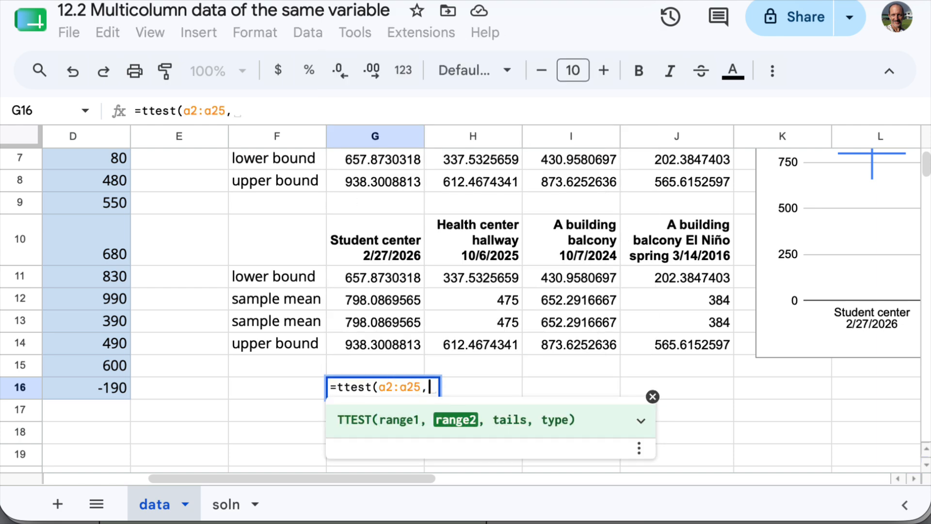
pyautogui.press('BackSpace')
pyautogui.press('BackSpace')
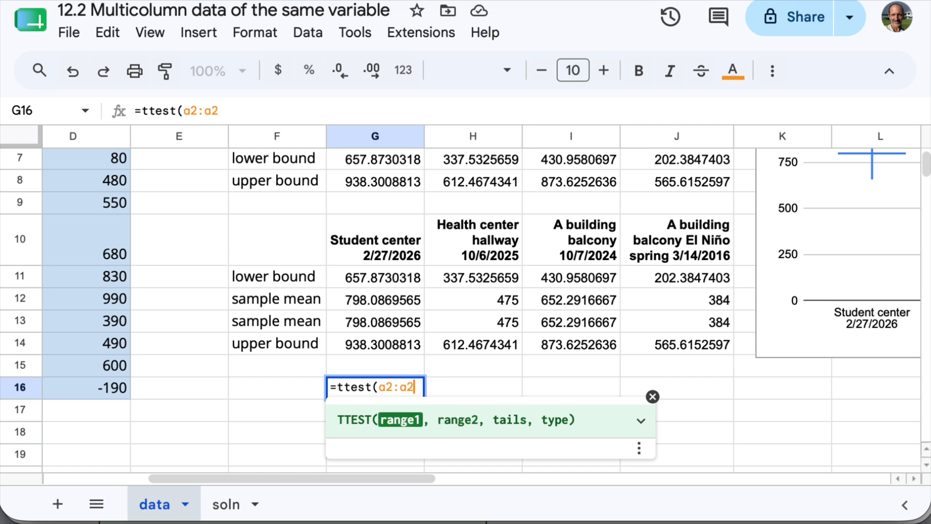
pyautogui.write('4,b2')
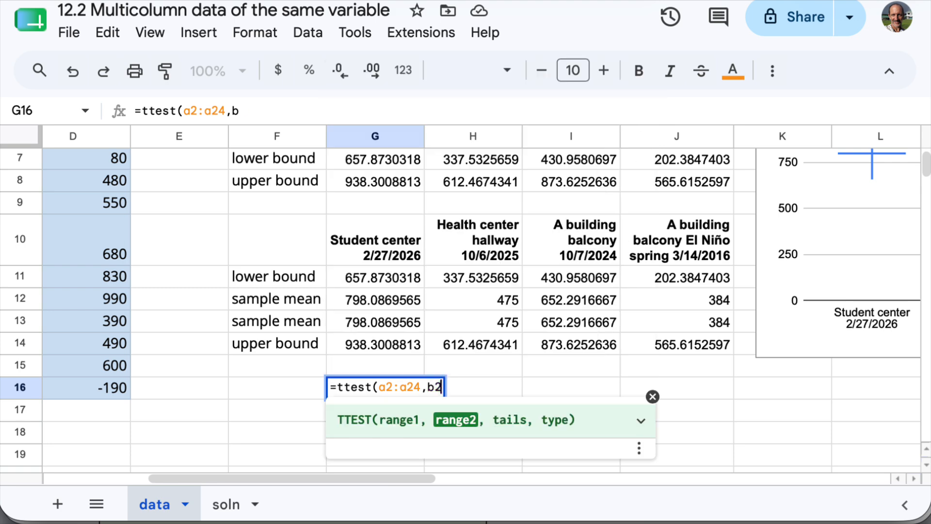
pyautogui.write(':')
pyautogui.press('BackSpace')
pyautogui.hscroll(5, 463, 478)
pyautogui.hscroll(-5, 470, 497)
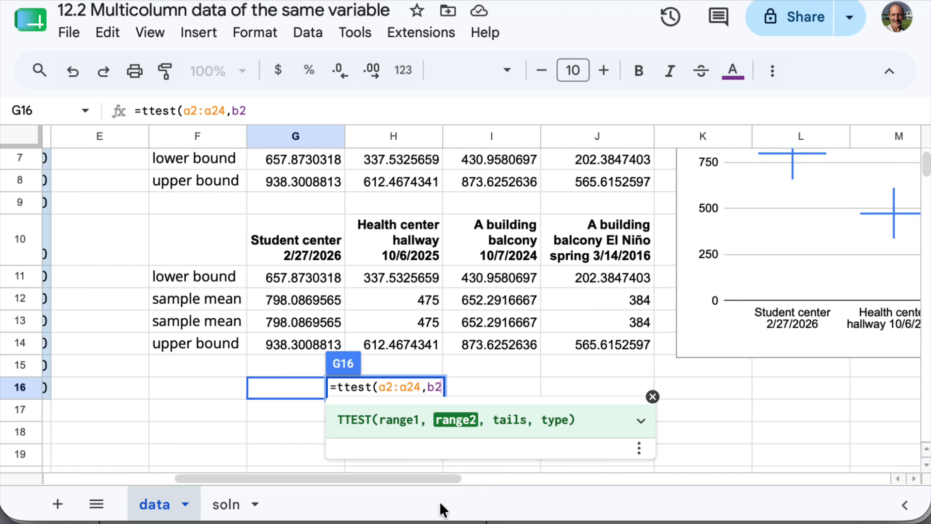
pyautogui.write(':b25')
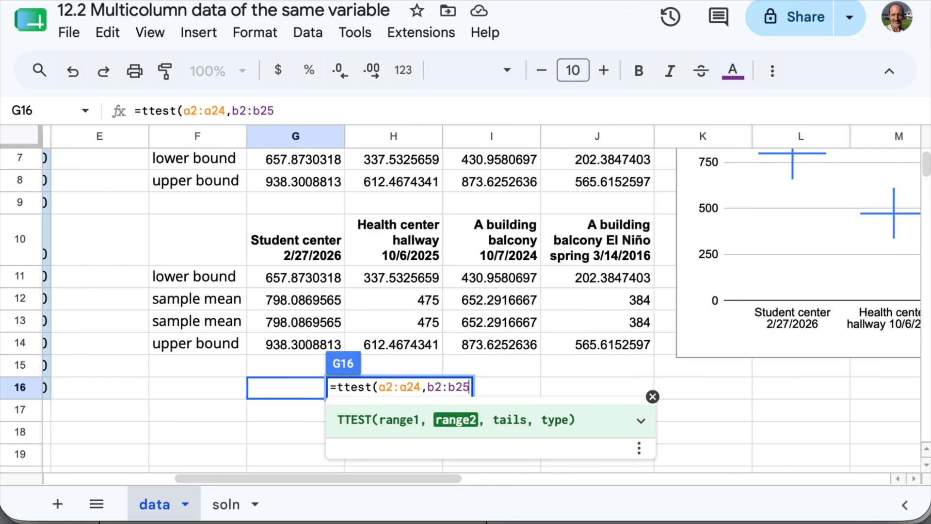
pyautogui.write(',1')
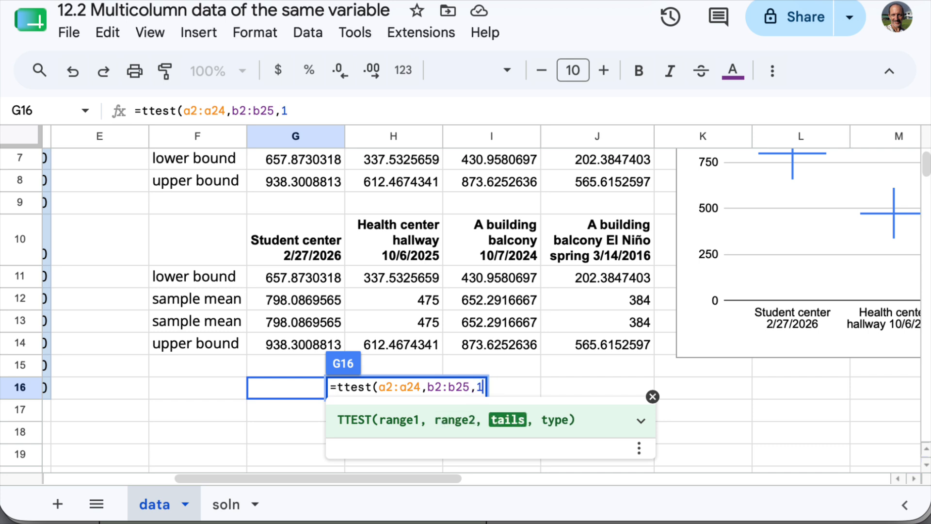
# - Complete the TTEST formula in G16 with 2 tails and type 3
pyautogui.press('BackSpace')
pyautogui.write('2.')
pyautogui.press('BackSpace')
pyautogui.write(',')
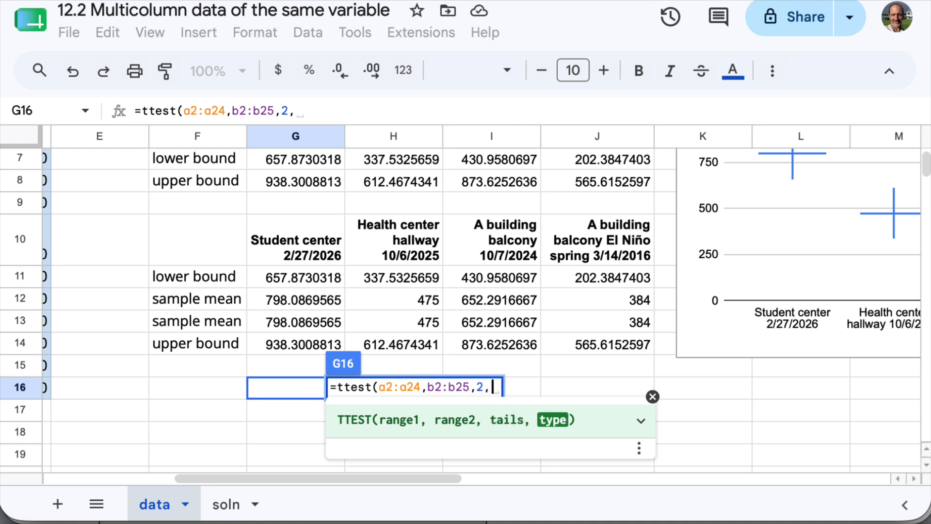
pyautogui.write('3')
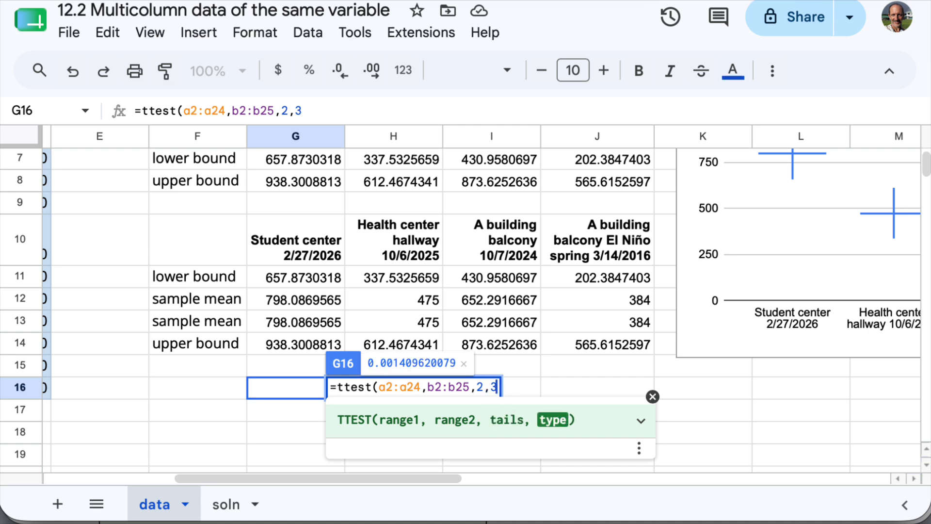
pyautogui.write(')')
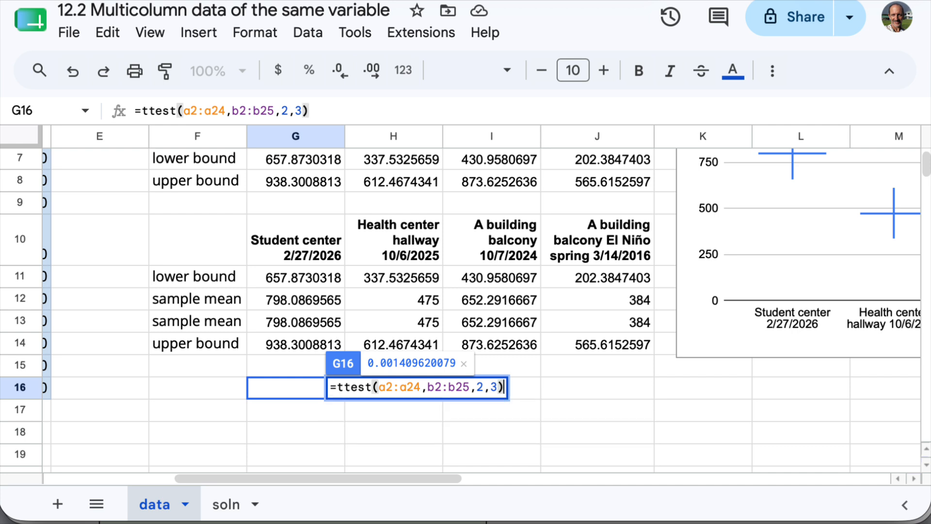
pyautogui.press('Return')
# - Review the t-test p-value in G16 against the Student center and Health center hallway intervals in the table and chart
pyautogui.click(305, 385)
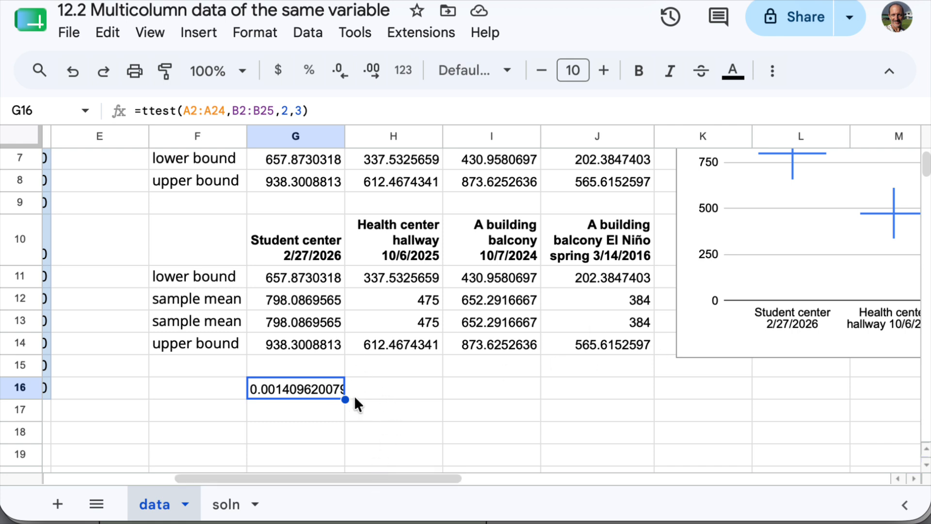
pyautogui.moveTo(397, 476); pyautogui.dragTo(502, 456)
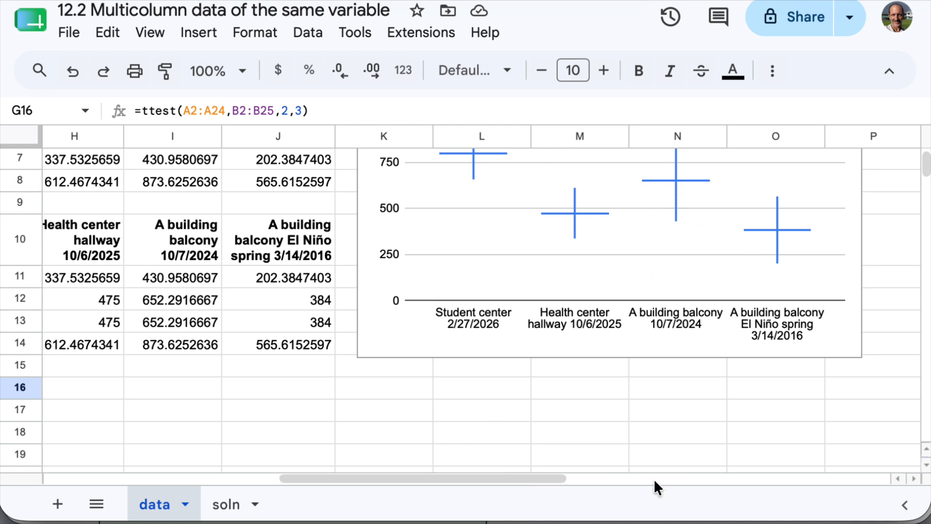
pyautogui.moveTo(534, 470); pyautogui.dragTo(395, 467)
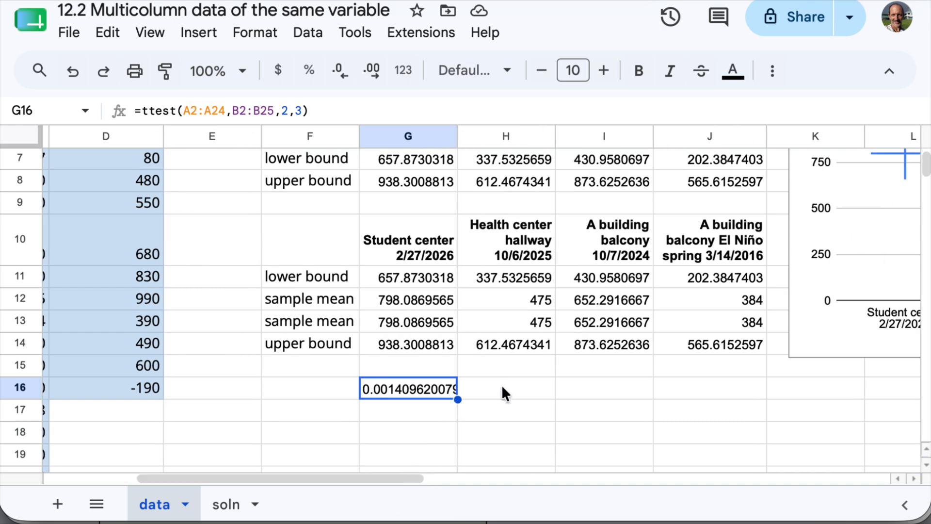
pyautogui.moveTo(368, 473); pyautogui.dragTo(433, 473)
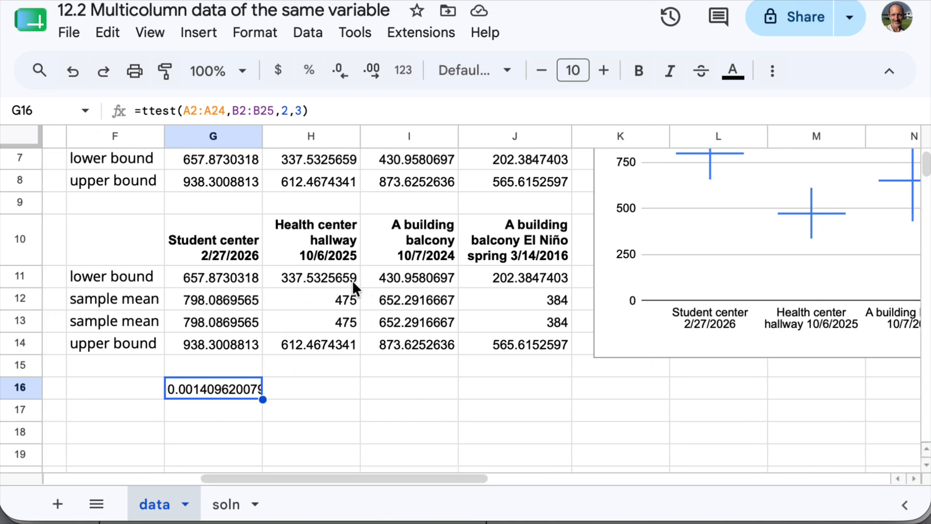
pyautogui.click(461, 468)
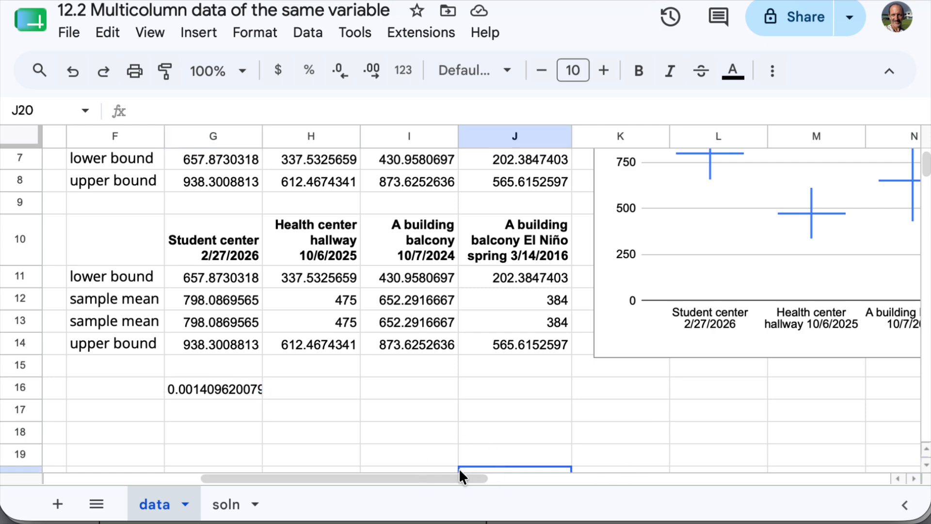
pyautogui.moveTo(461, 475); pyautogui.dragTo(526, 482)
pyautogui.scroll(3, 538, 362)
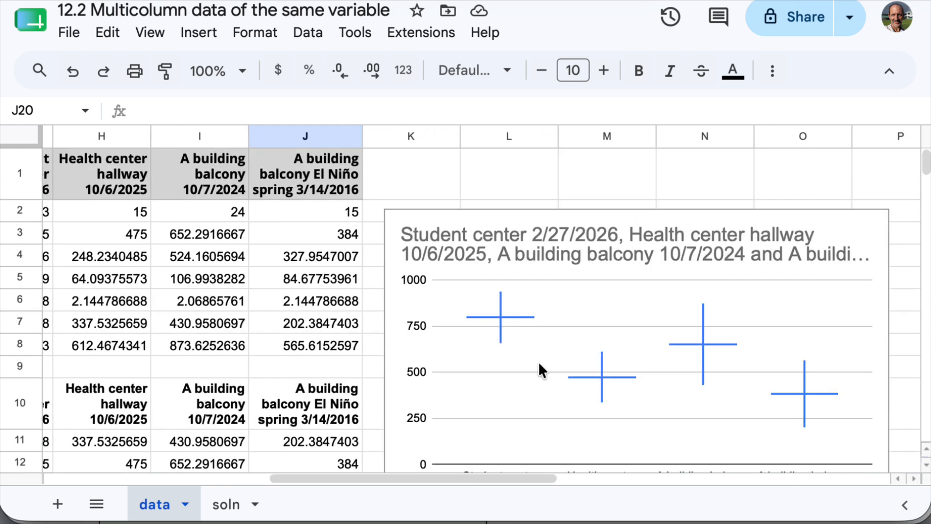
pyautogui.scroll(-2, 605, 334)
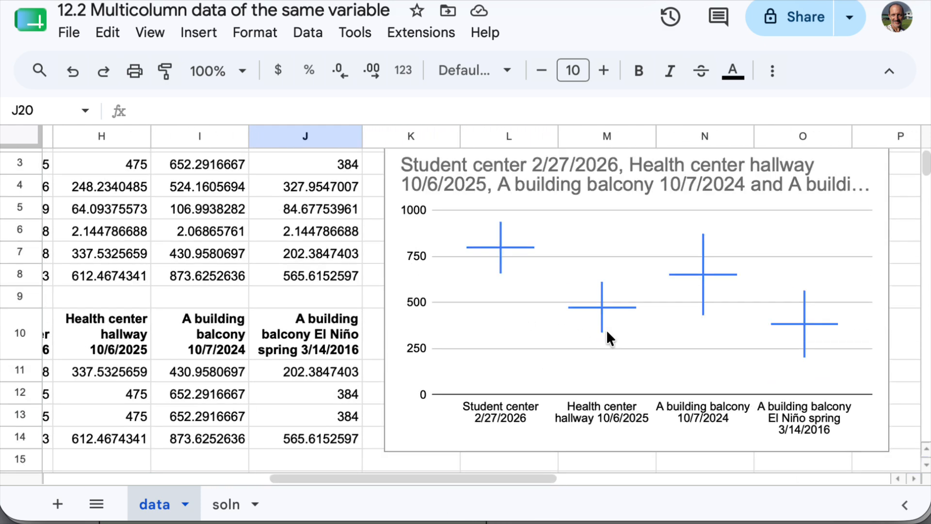